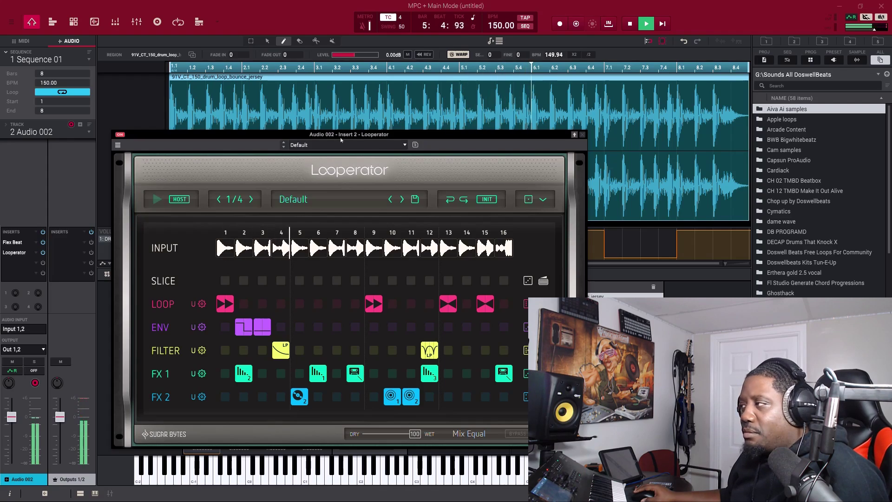
key("space")
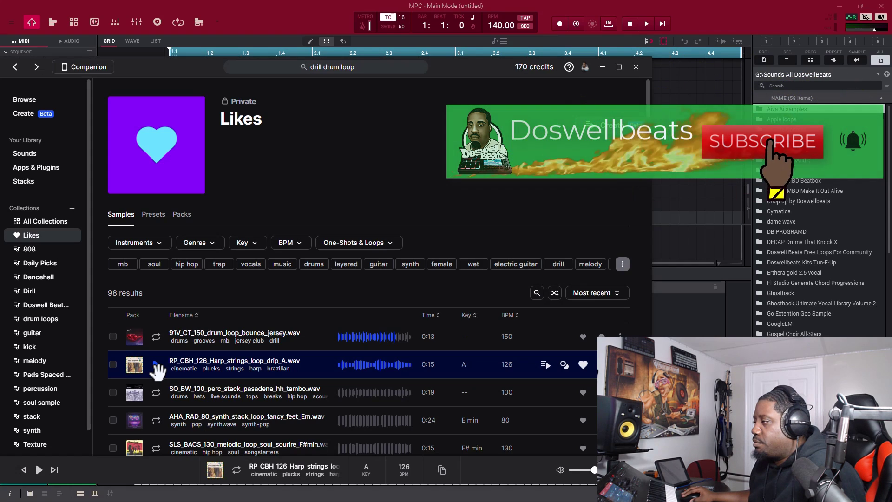
Audition RP_CBH_126_Harp_strings_loop_drip_A.wav in the liked samples, add it to the MPC project's samples and return to MPC
left_click(157, 365)
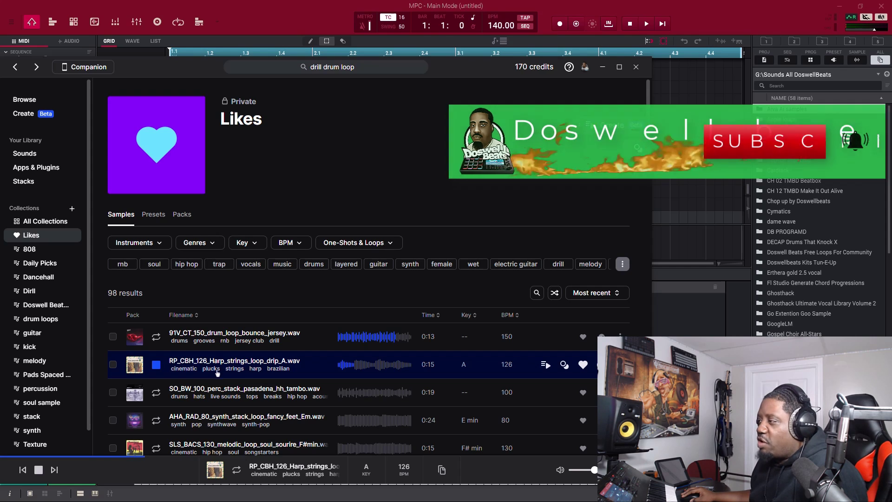
left_click_drag(262, 360, 682, 307)
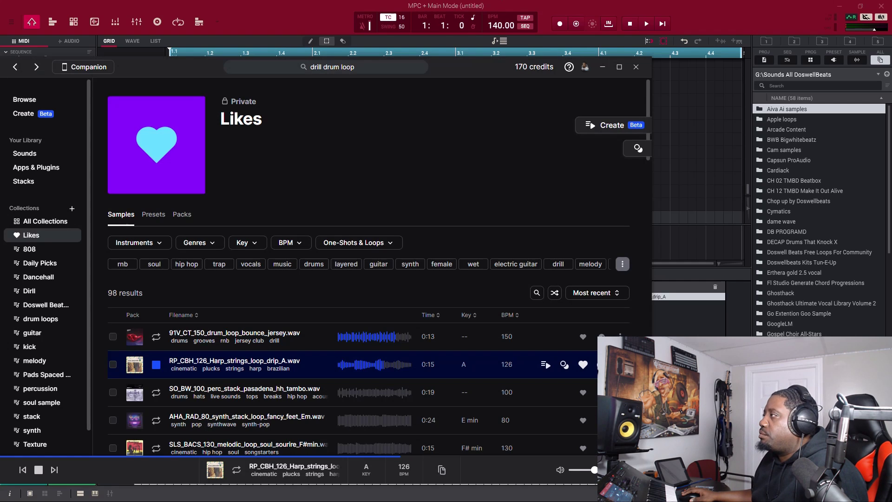
key("alt+Tab")
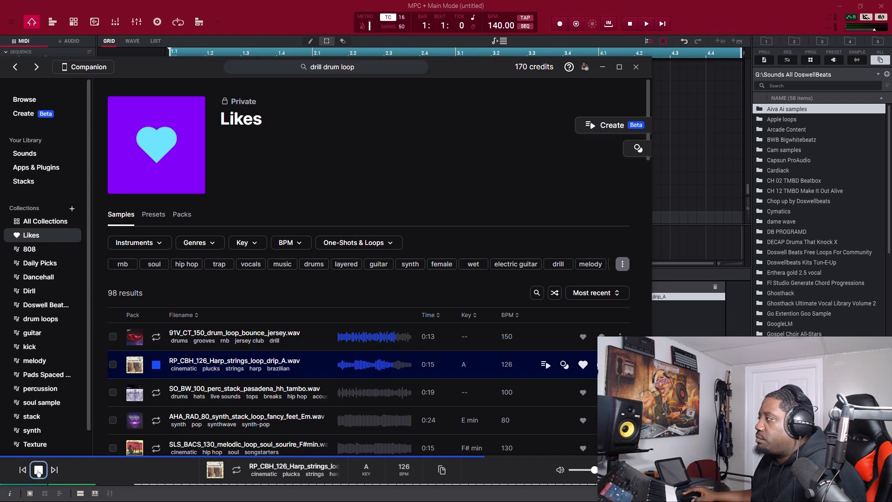
left_click(715, 94)
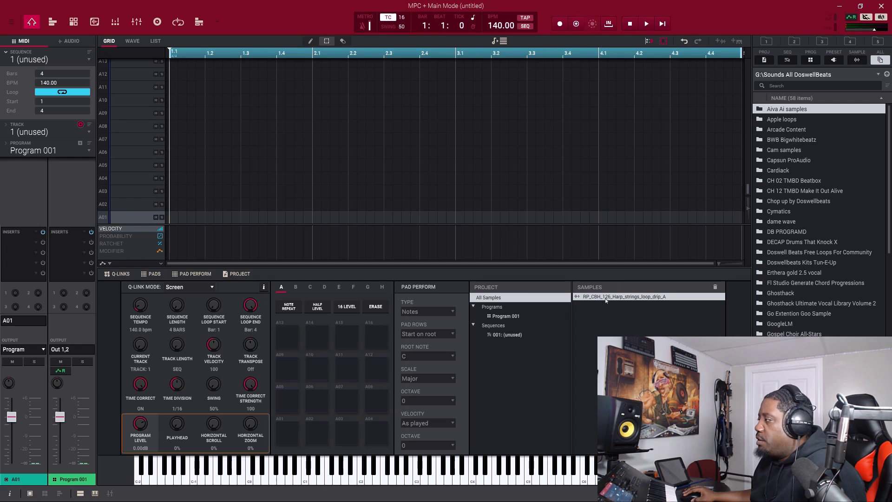
Place the harp loop at bar 1 of an audio track and stretch it across a sequence lengthened to 8 bars
left_click(71, 42)
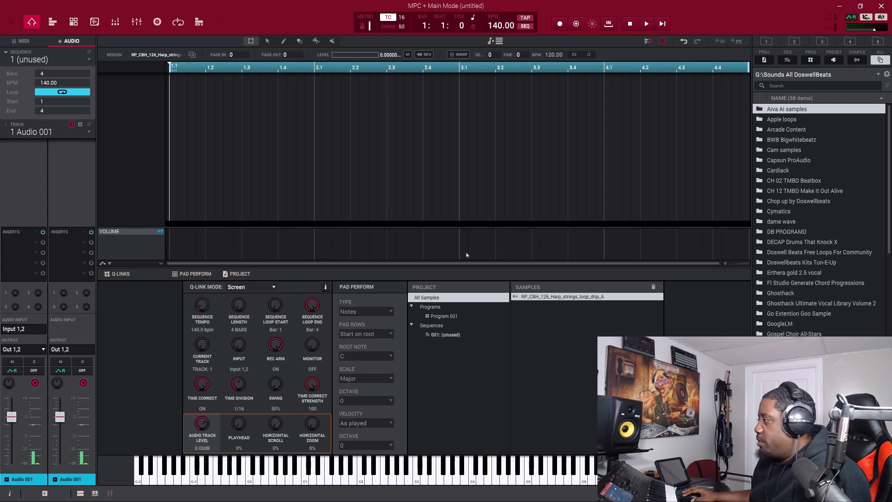
left_click_drag(560, 296, 172, 175)
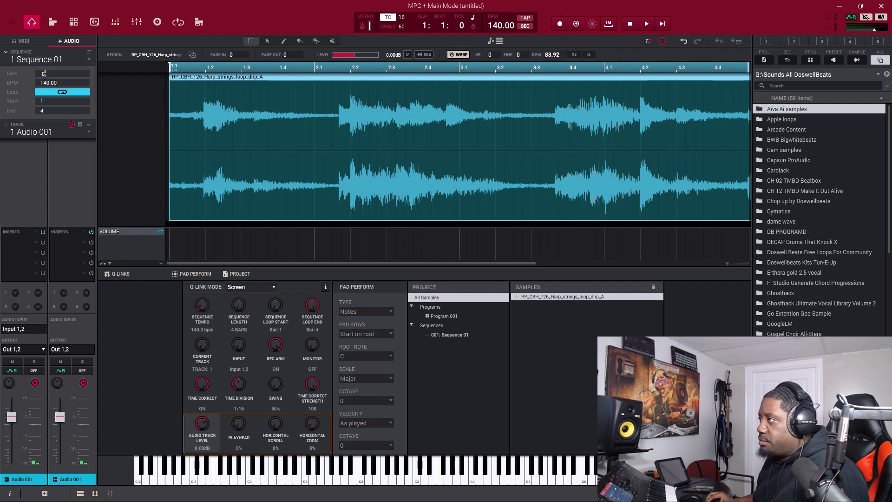
scroll(43, 73, "up", 4)
scroll(460, 149, "down", 5)
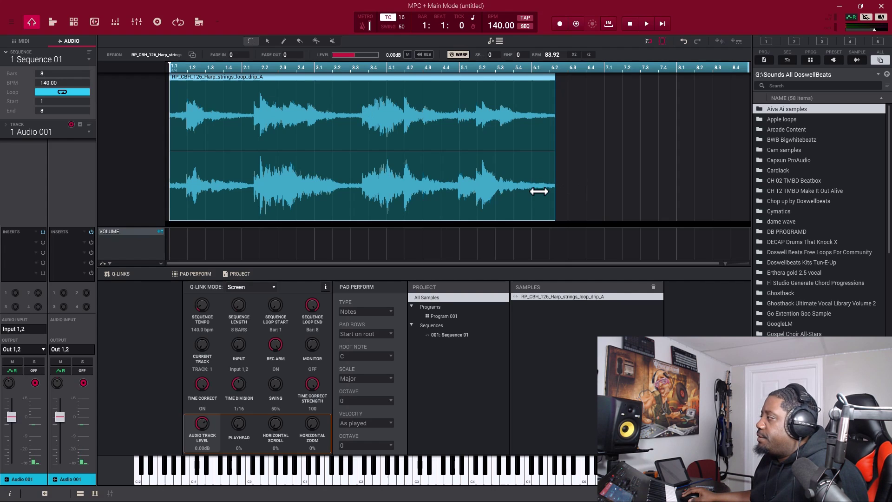
left_click_drag(539, 191, 748, 191)
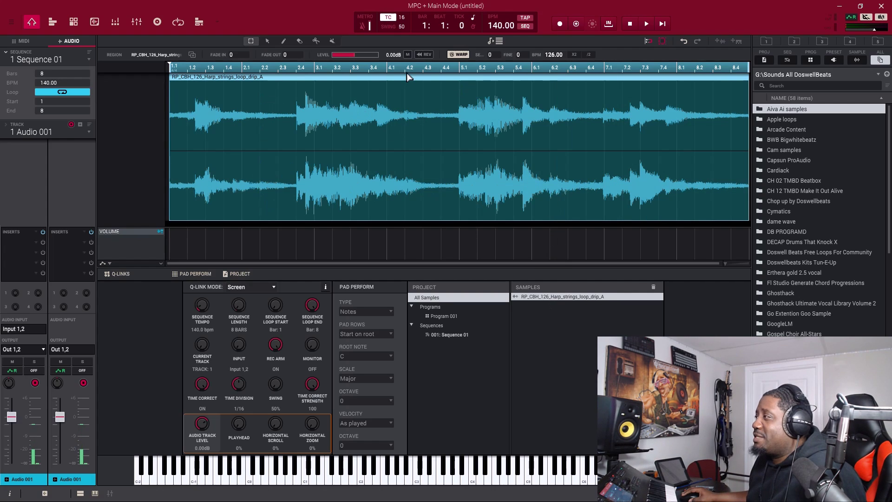
Set the sequence tempo to 126 BPM and transpose the harp region up 3 semitones, checking it with playback
key("space")
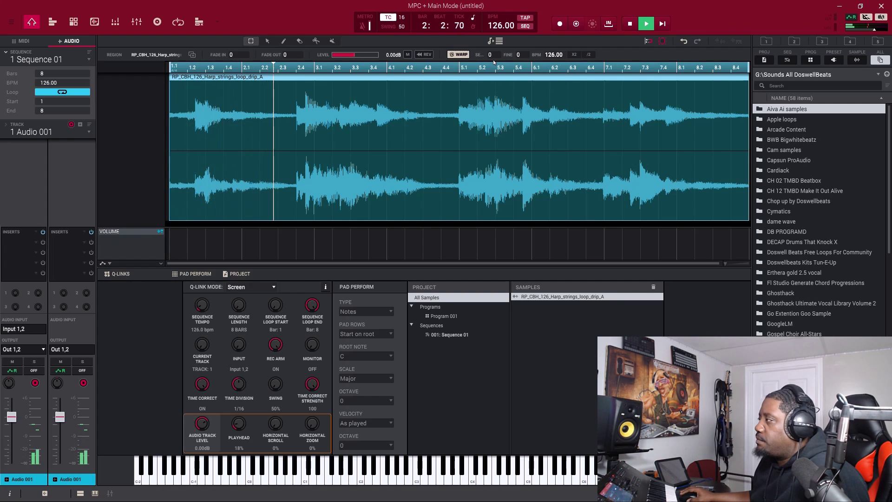
key("space")
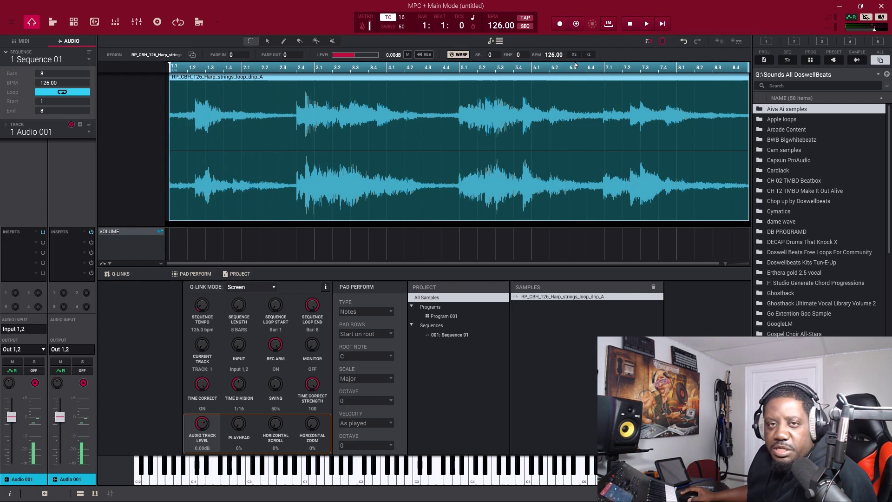
scroll(499, 55, "up", 3)
key("space")
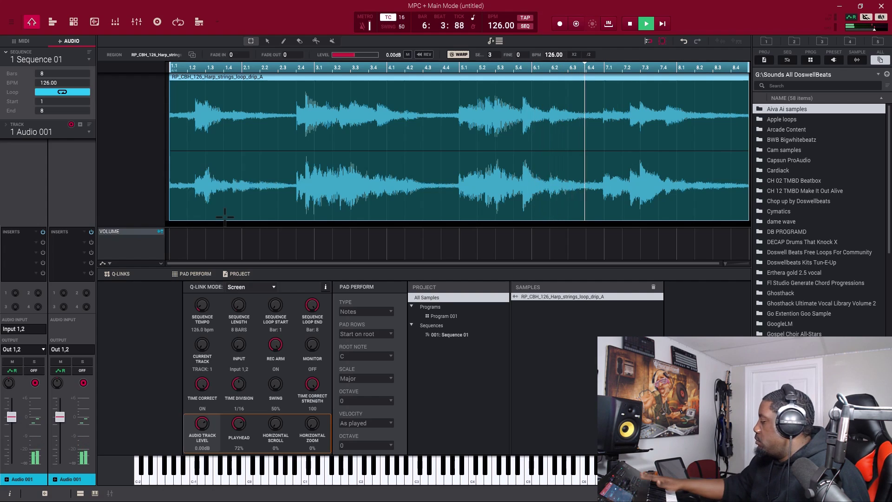
key("space")
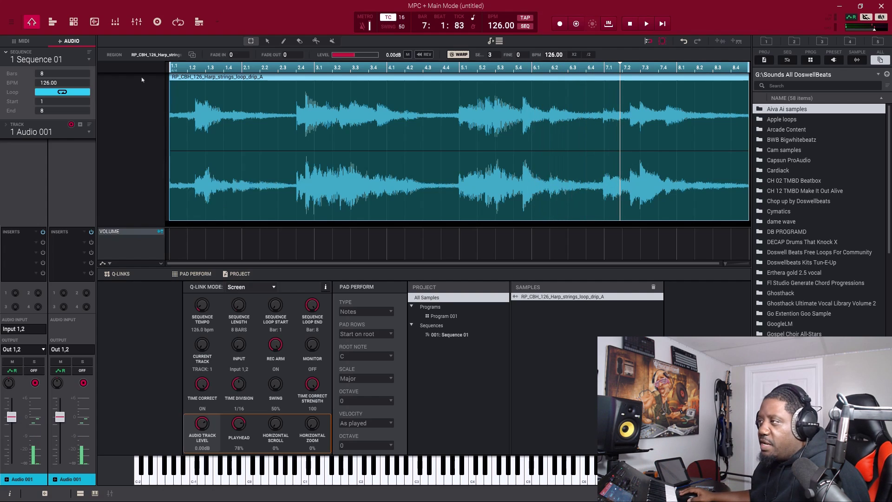
Load Flex Beat in the audio track's first insert slot and enable its Quantize mode while the loop plays
left_click(32, 243)
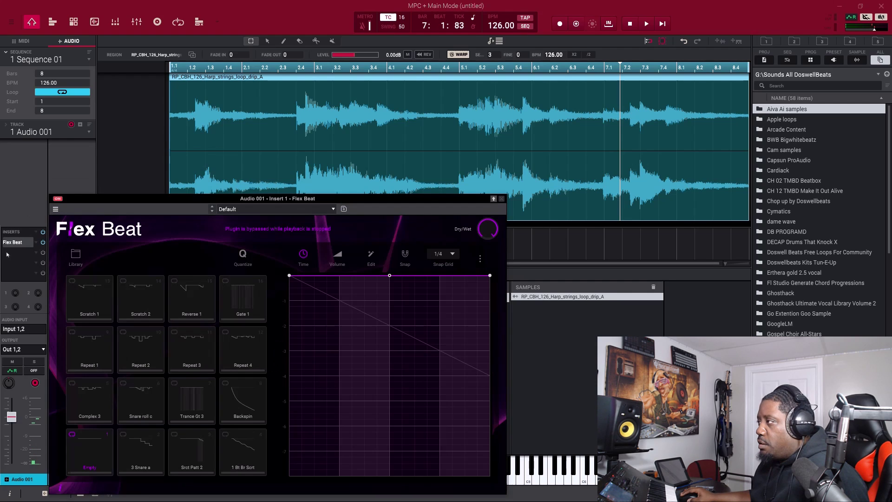
left_click_drag(295, 199, 293, 155)
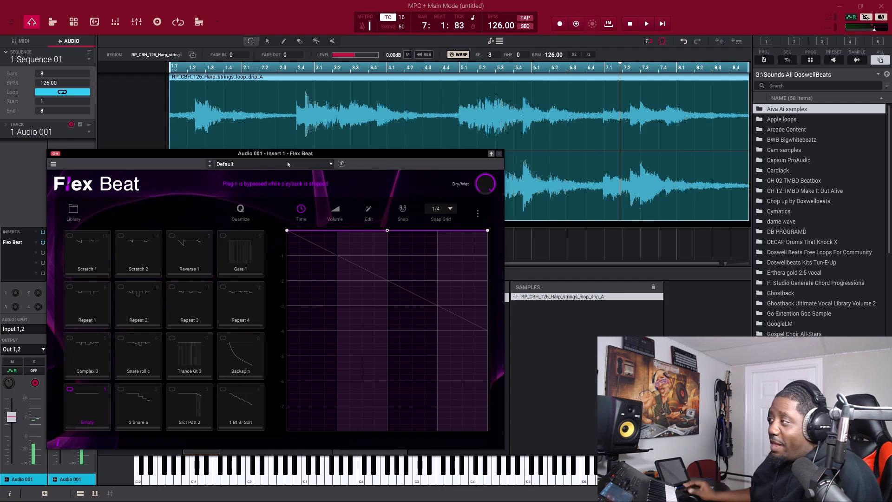
key("space")
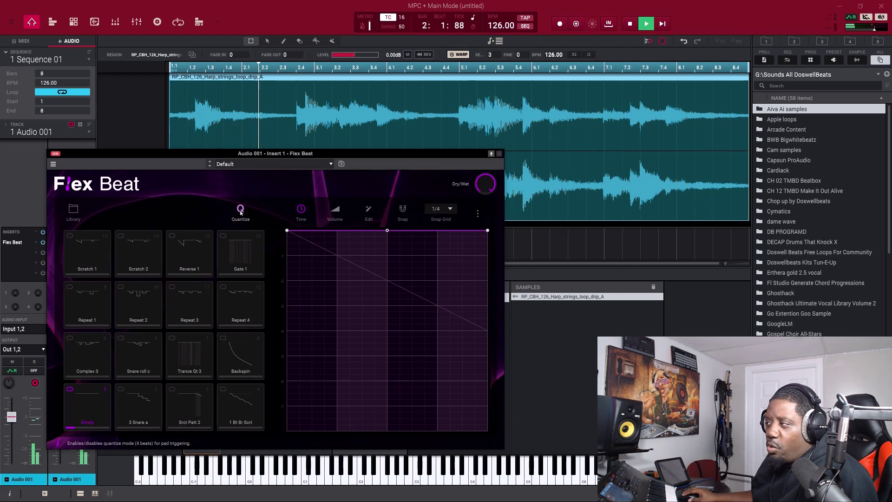
left_click(237, 227)
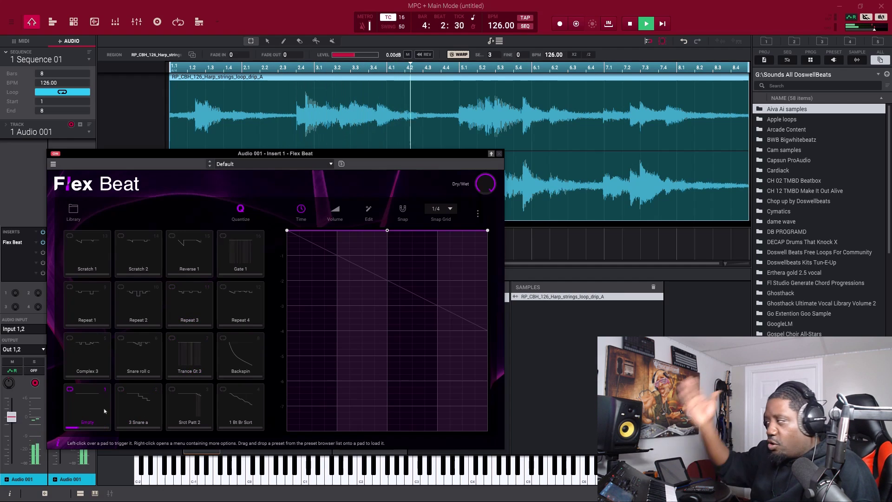
Audition the Flex Beat pads 3 Snare a, Srct Patt 2, 1 Bt Br Scrt, Complex 3, Repeat 2 and Repeat 3 over the loop
left_click(145, 416)
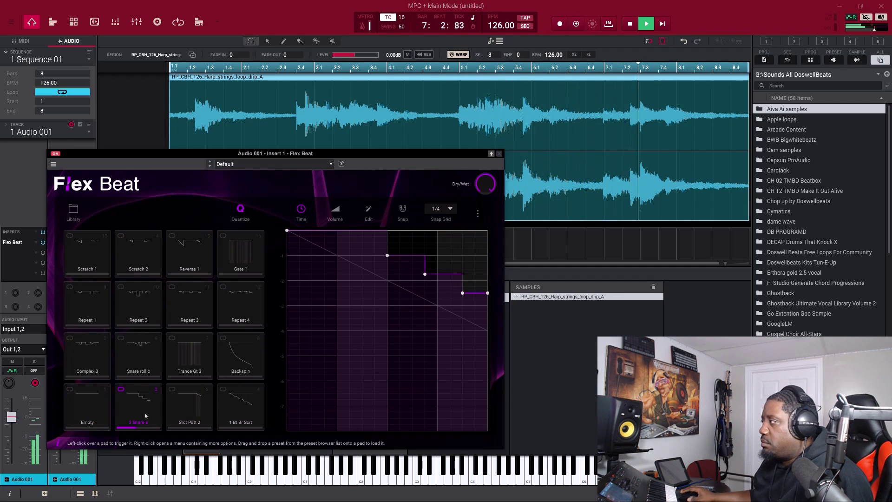
left_click(195, 414)
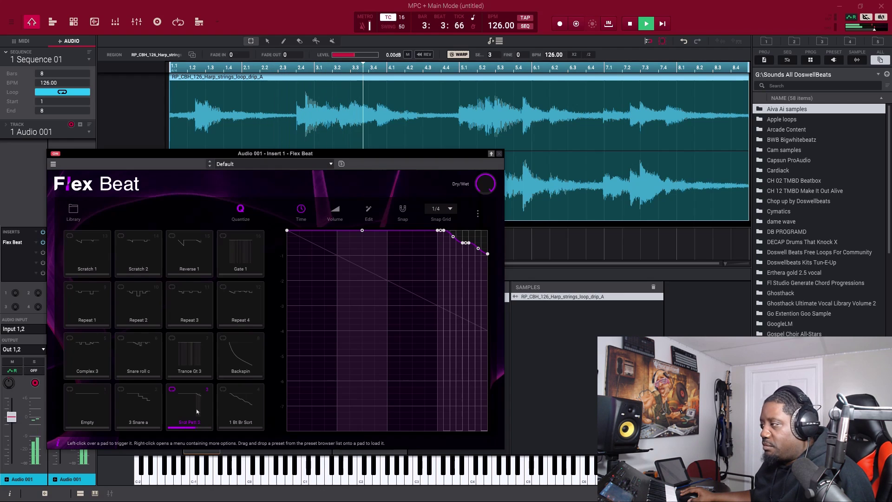
left_click(238, 415)
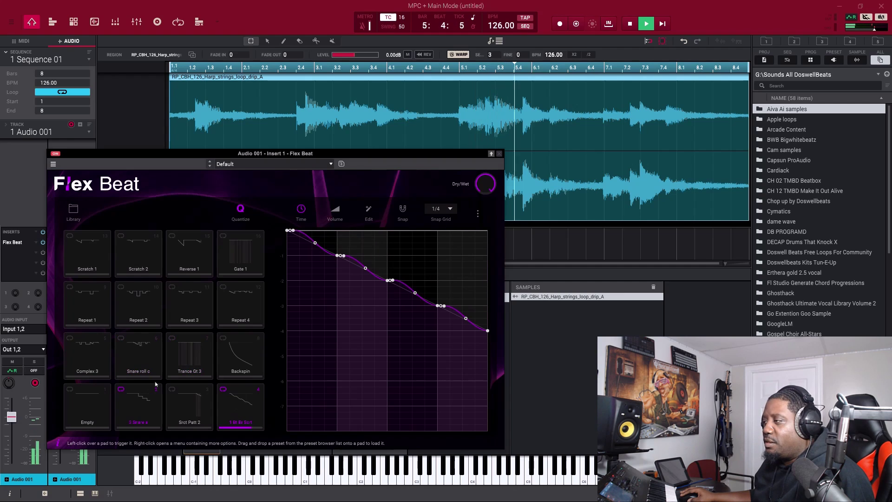
left_click(94, 351)
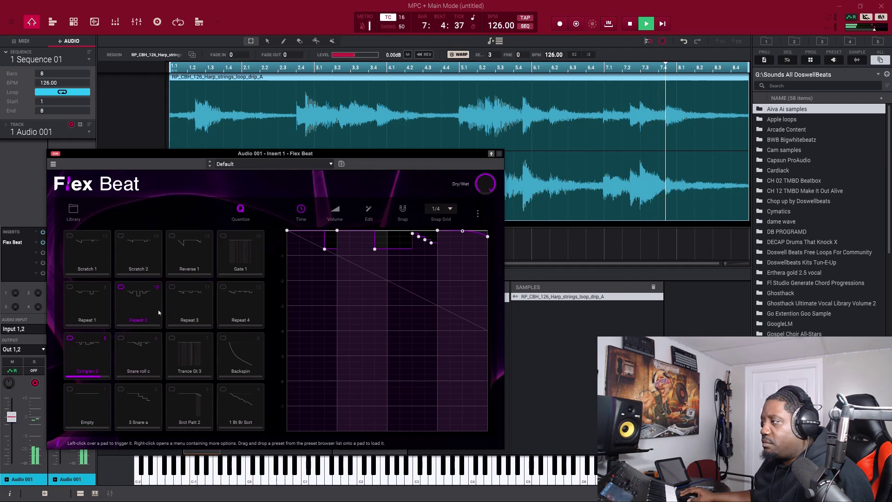
left_click(145, 305)
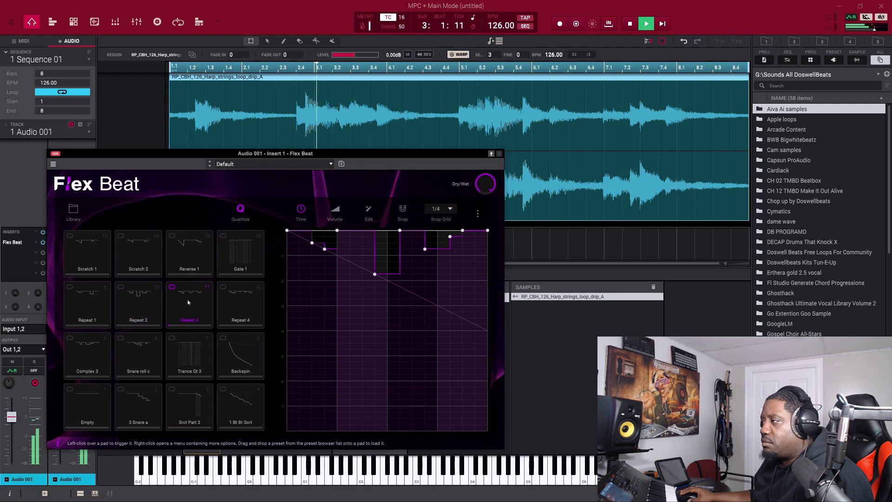
key("space")
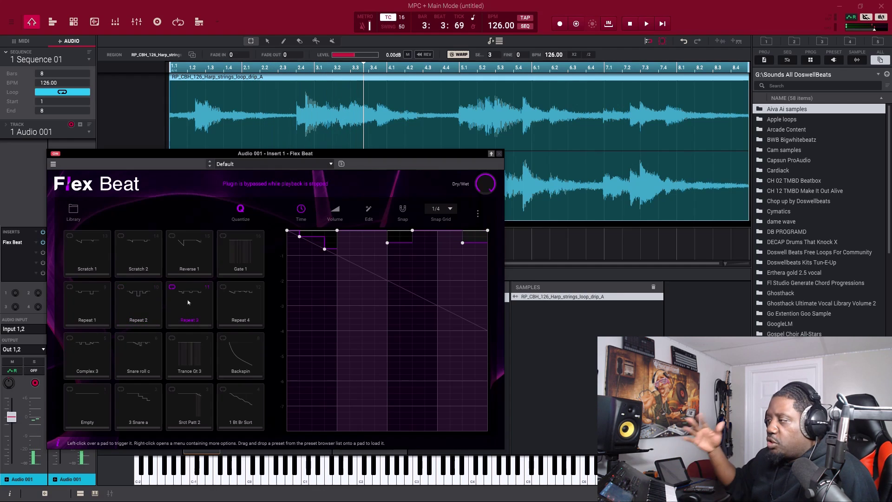
Select the 3 Snare a pad in Flex Beat and play the harp loop through its pattern
left_click(140, 414)
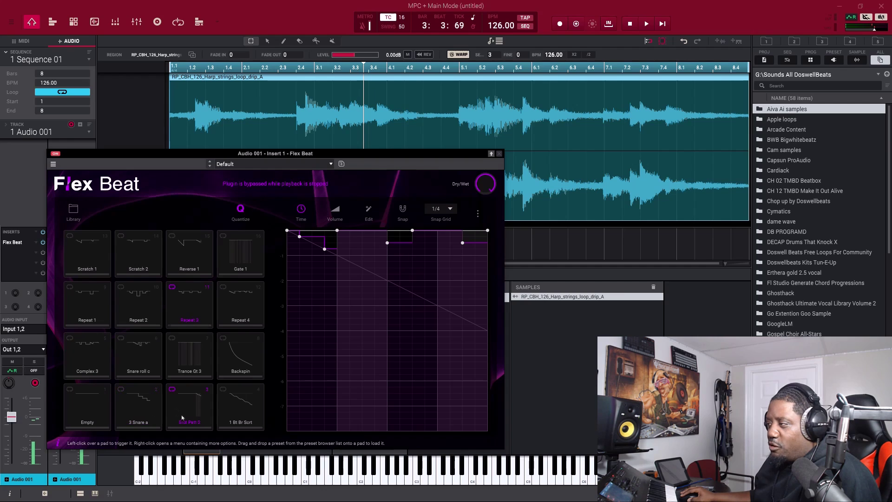
left_click(158, 406)
left_click(147, 403)
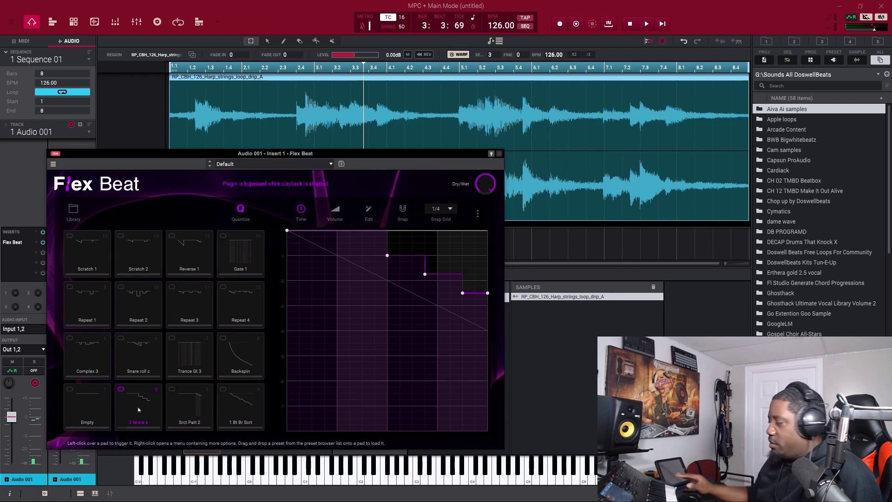
key("space")
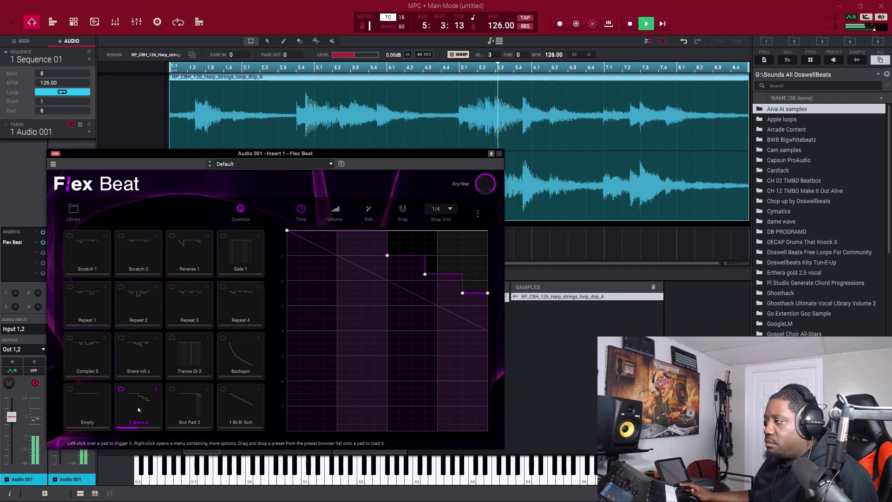
key("space")
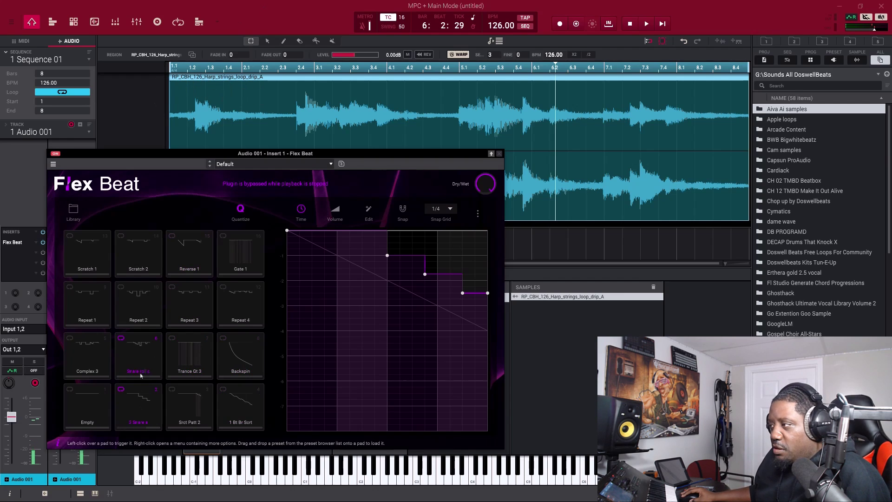
key("space")
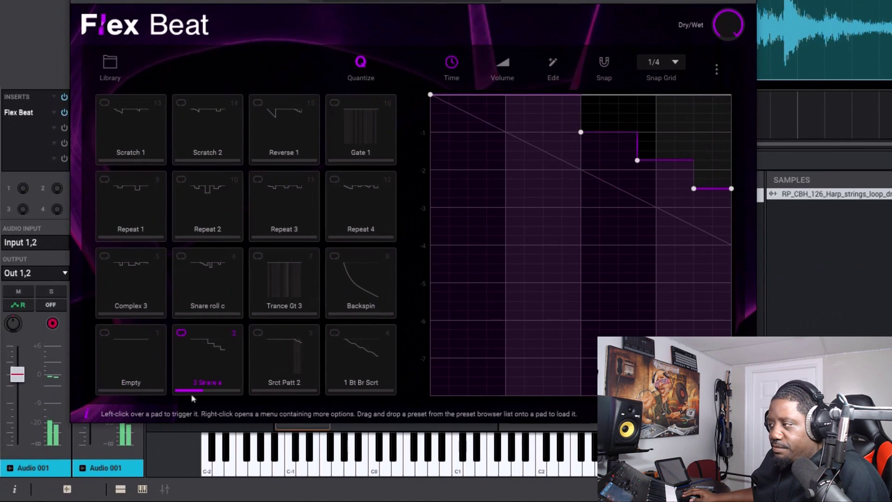
key("space")
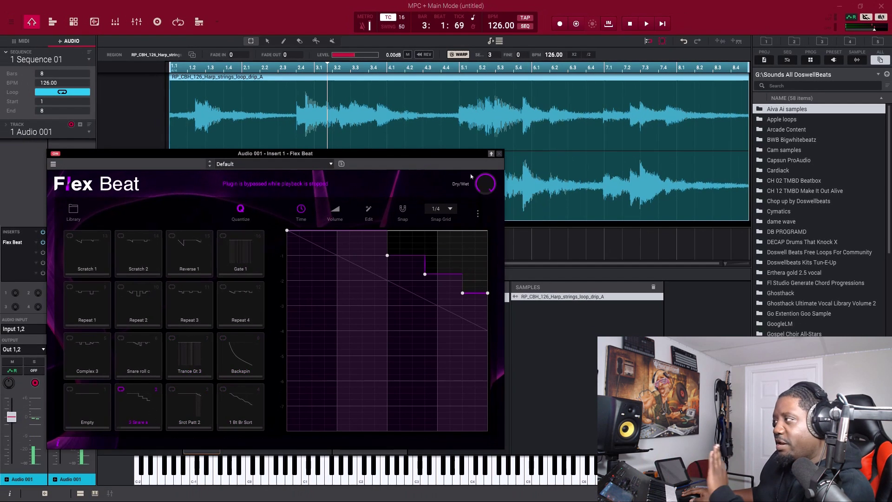
Close the Flex Beat window and add an automation lane for its Dry/Wet parameter to the audio track
left_click(499, 154)
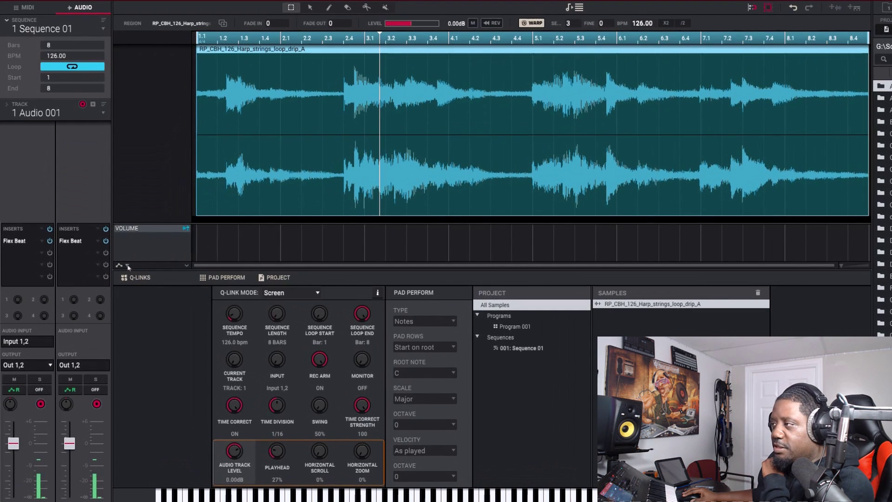
left_click(127, 266)
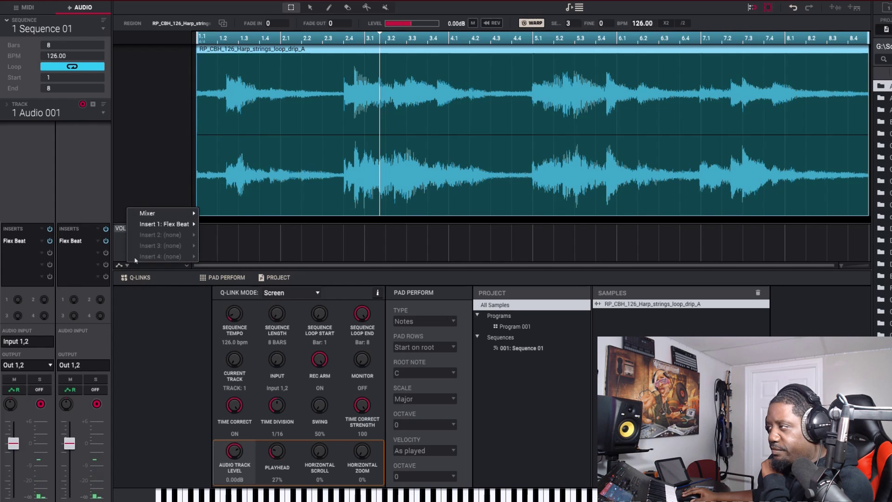
mouse_move(186, 224)
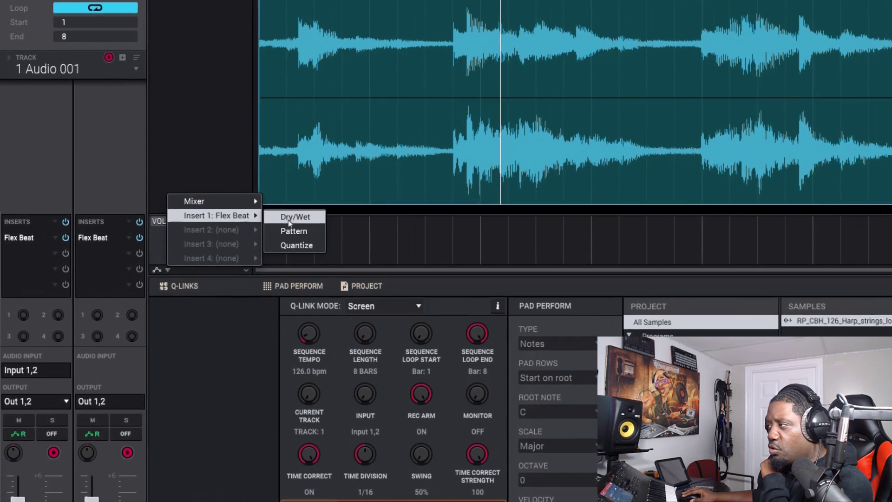
left_click(232, 224)
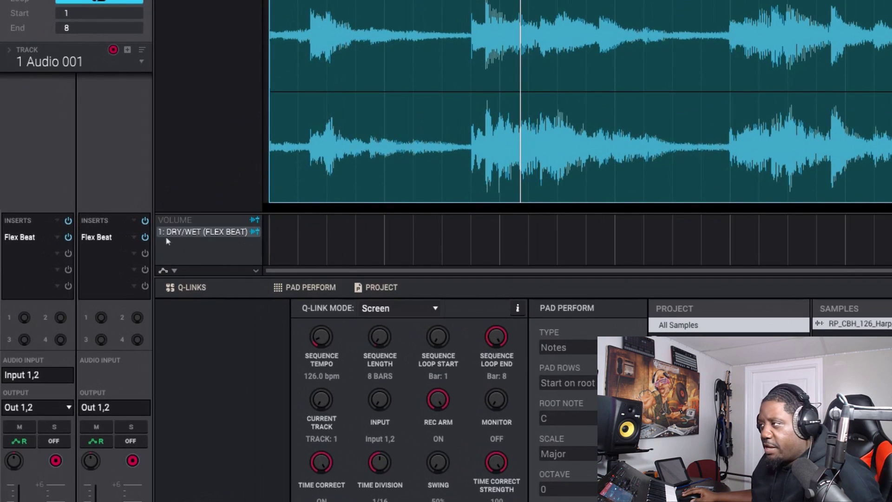
left_click(130, 247)
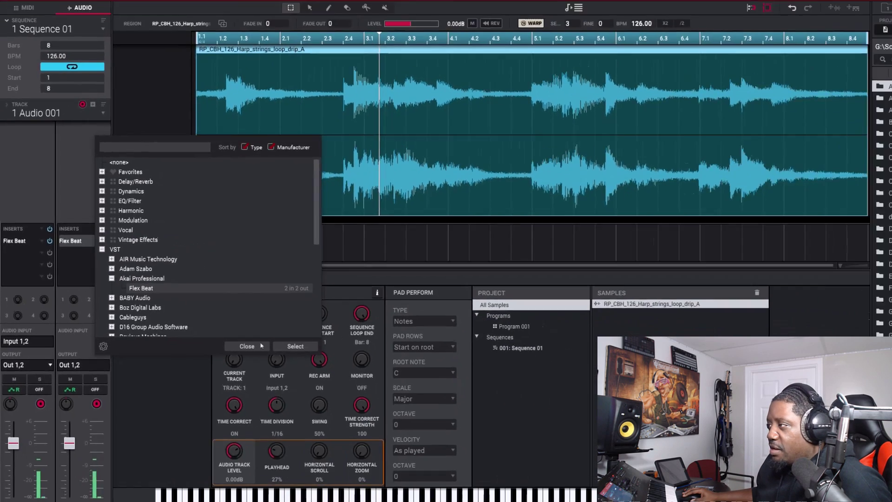
left_click(338, 382)
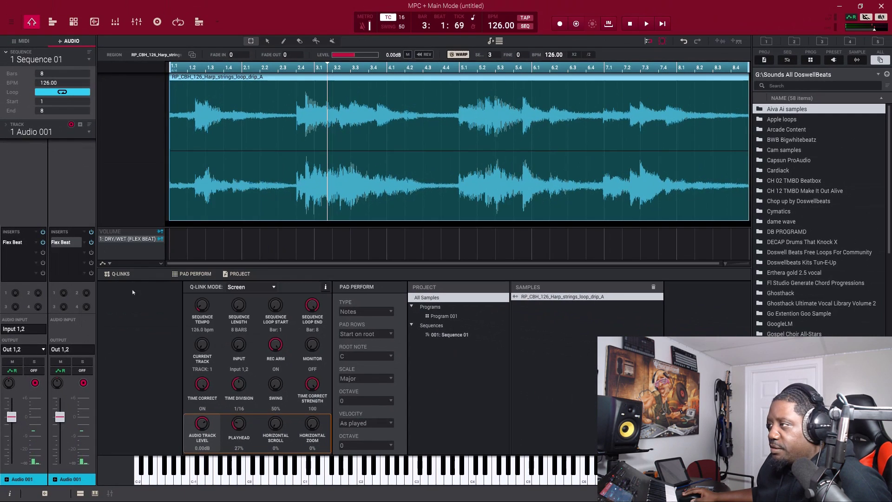
Choose the insert 1 Flex Beat Dry/Wet parameter for the audio track's automation lane
left_click(62, 243)
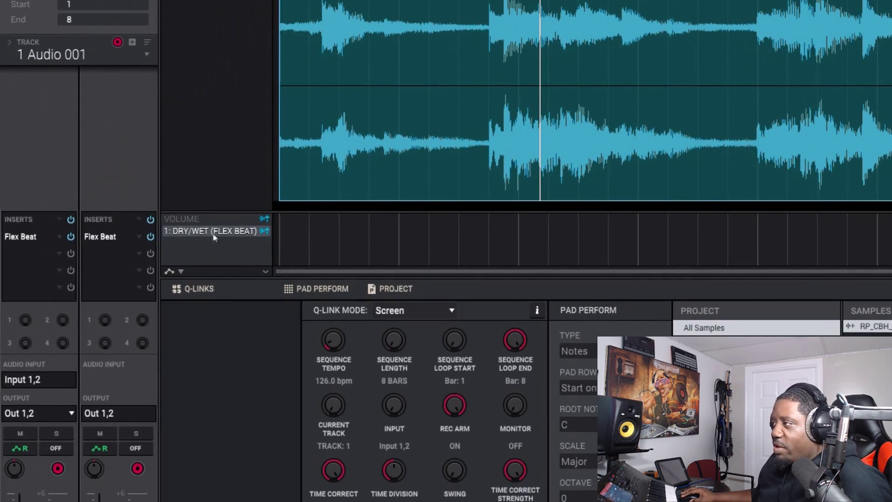
left_click(181, 271)
mouse_move(232, 223)
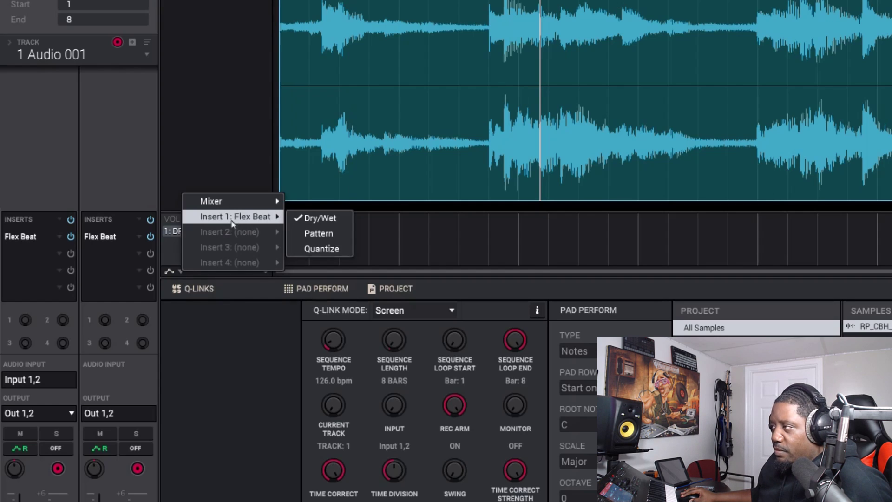
left_click(320, 218)
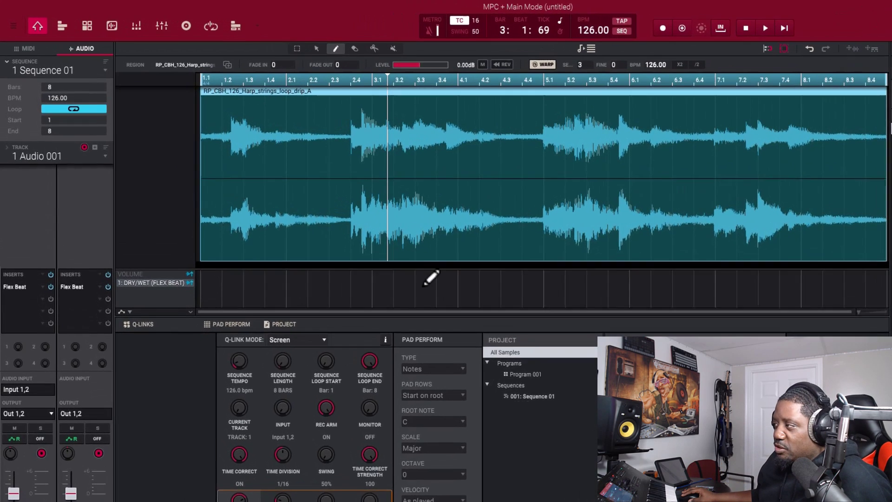
Draw a freehand Dry/Wet automation curve from about beat 3.3 to 4.2, and delete all of its points
left_click(354, 241)
mouse_move(430, 288)
left_mouse_down()
mouse_move(446, 302)
mouse_move(474, 275)
mouse_move(478, 291)
mouse_move(505, 299)
left_mouse_up()
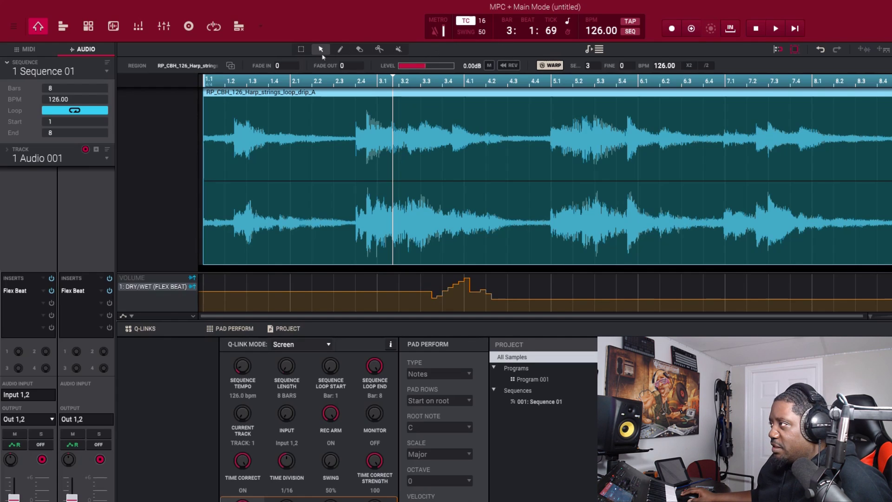
left_click_drag(521, 291, 384, 274)
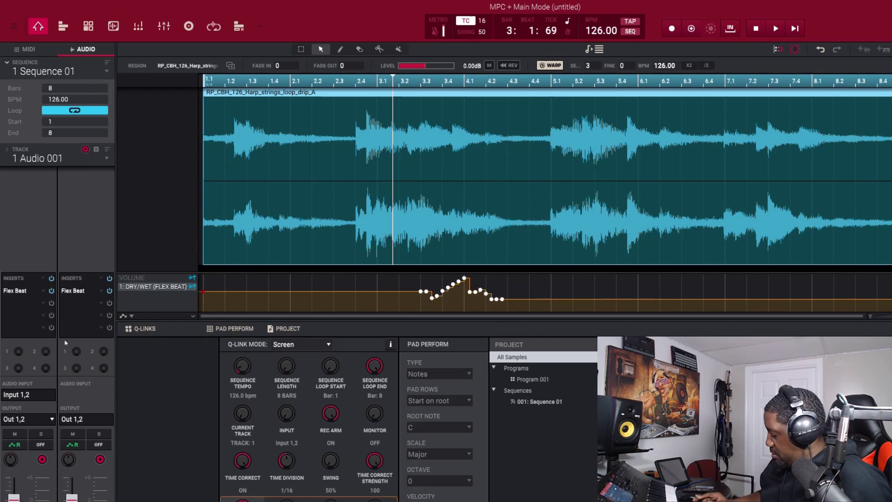
key("Delete")
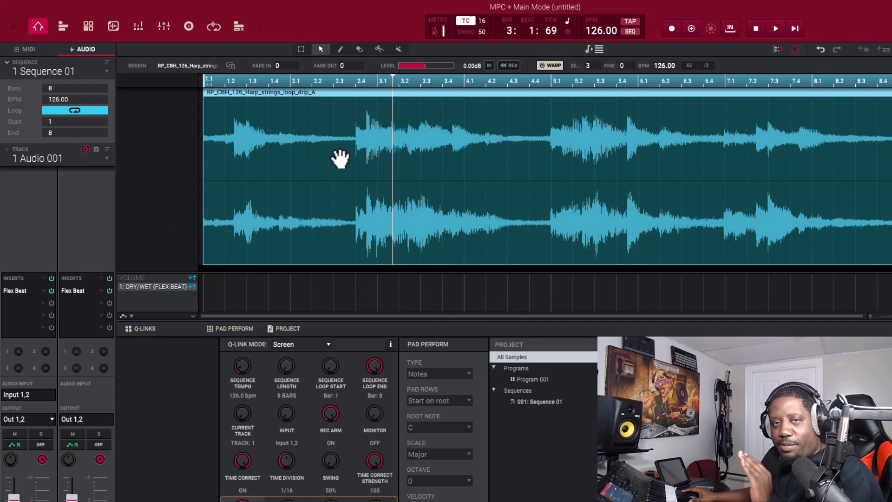
Set the time correct division to Bar and draw Dry/Wet automation that is high only during bar 3, then play the loop
left_click(482, 21)
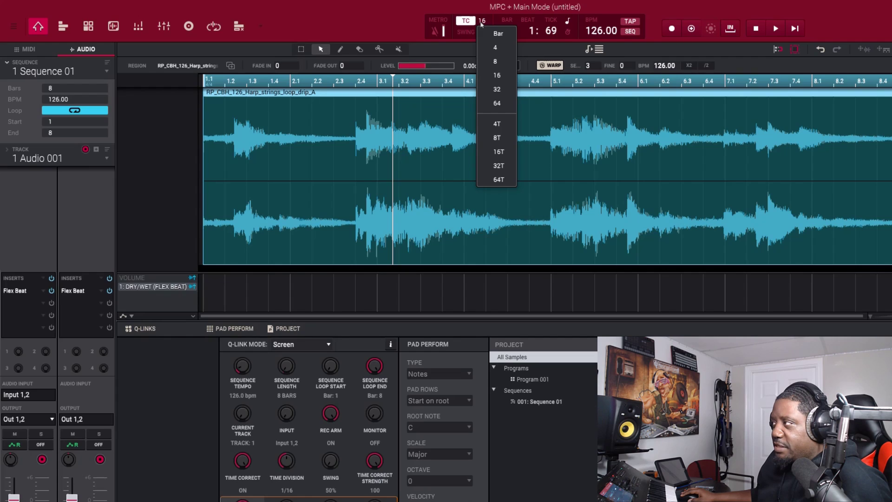
left_click(498, 34)
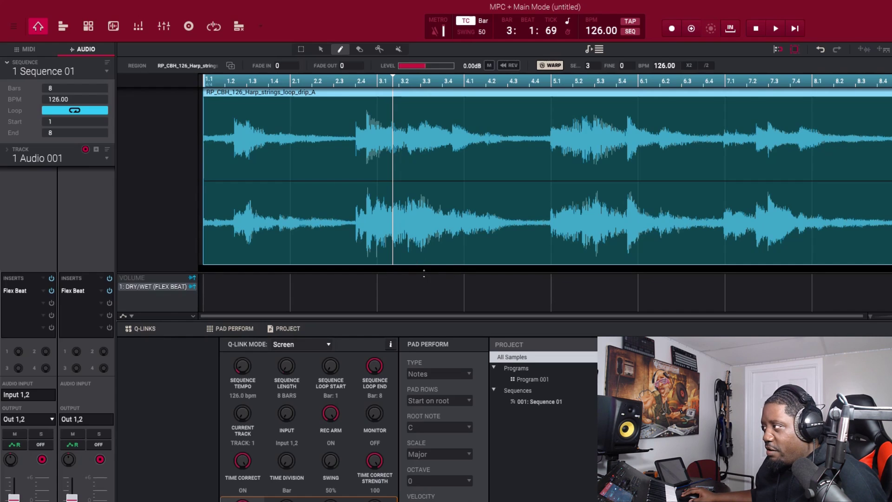
left_click(428, 274)
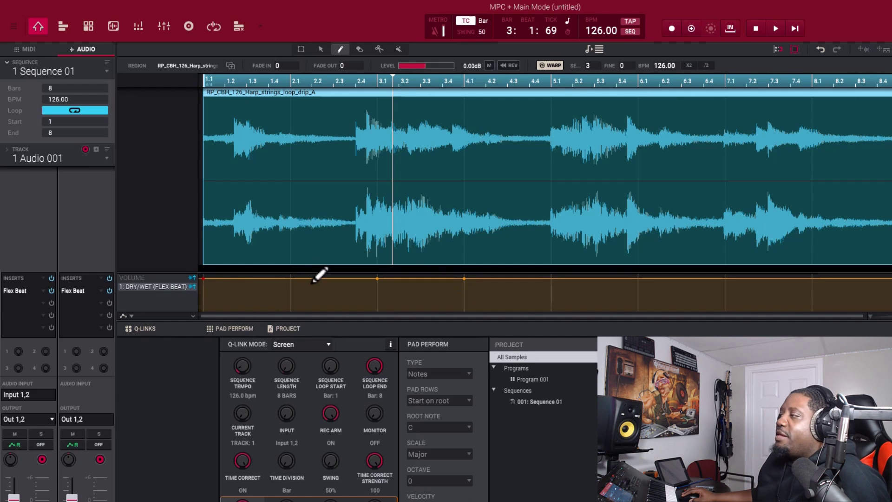
left_click_drag(204, 278, 207, 362)
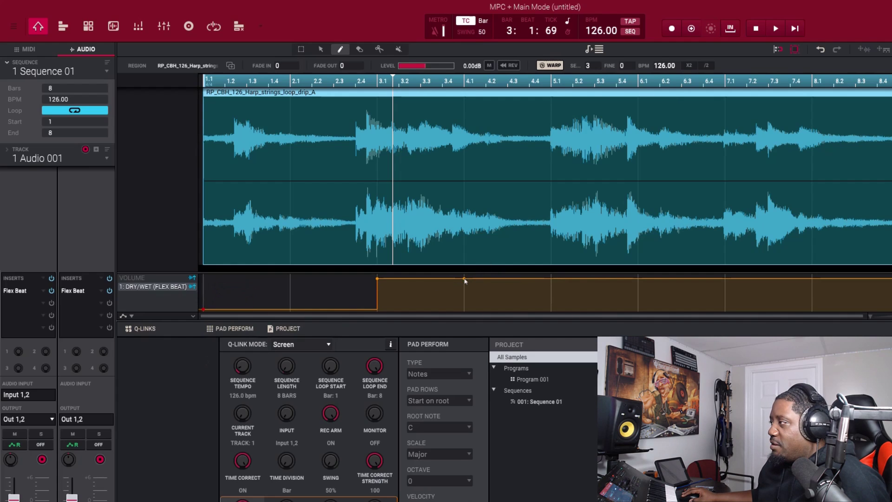
left_click_drag(464, 280, 469, 346)
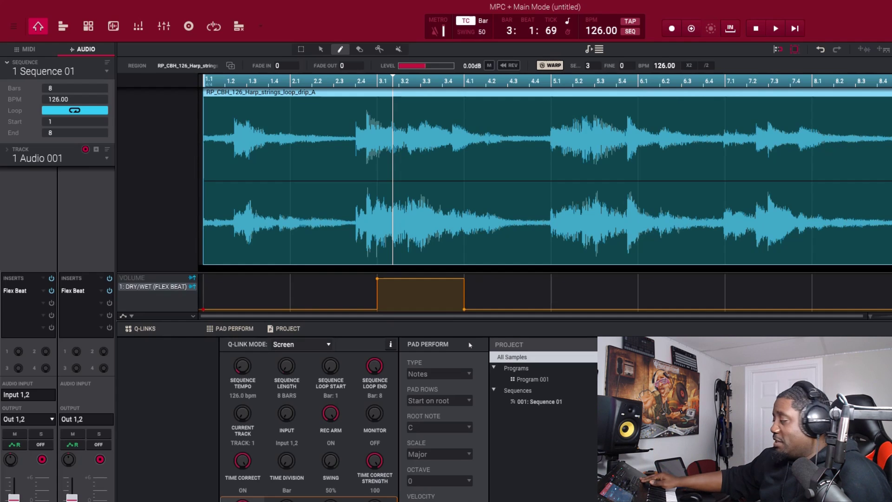
key("space")
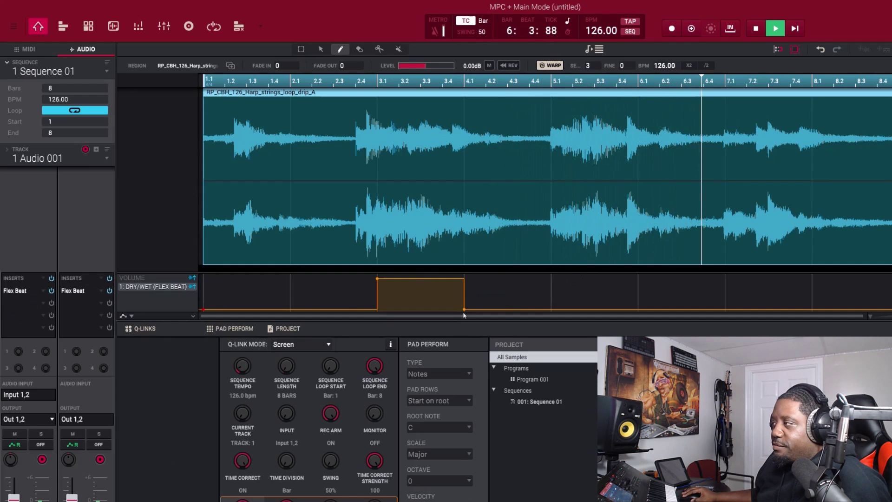
Shift the raised Dry/Wet automation block to bar 4 at 127, with the value dropping to 0 at bar 5
mouse_move(461, 309)
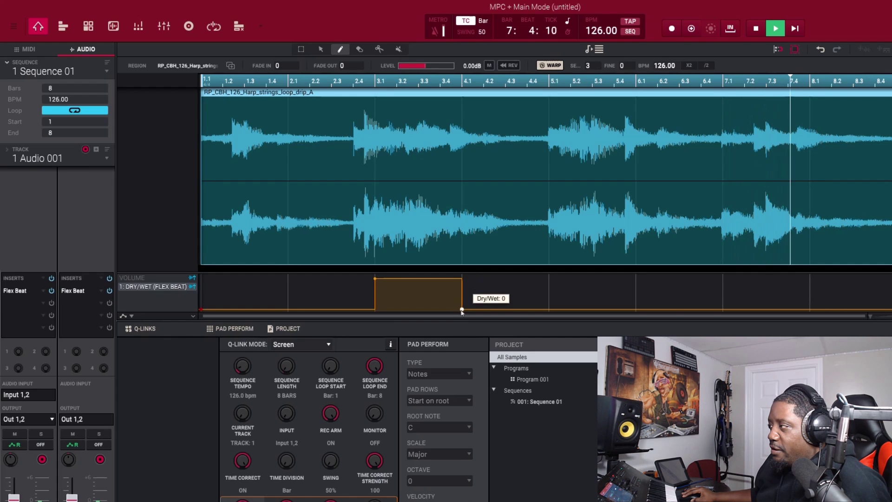
left_click_drag(461, 309, 547, 277)
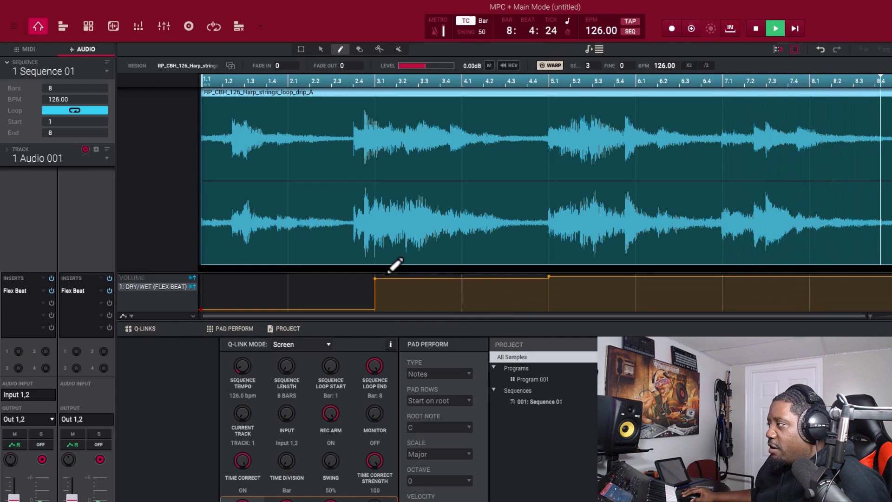
left_click_drag(376, 278, 463, 277)
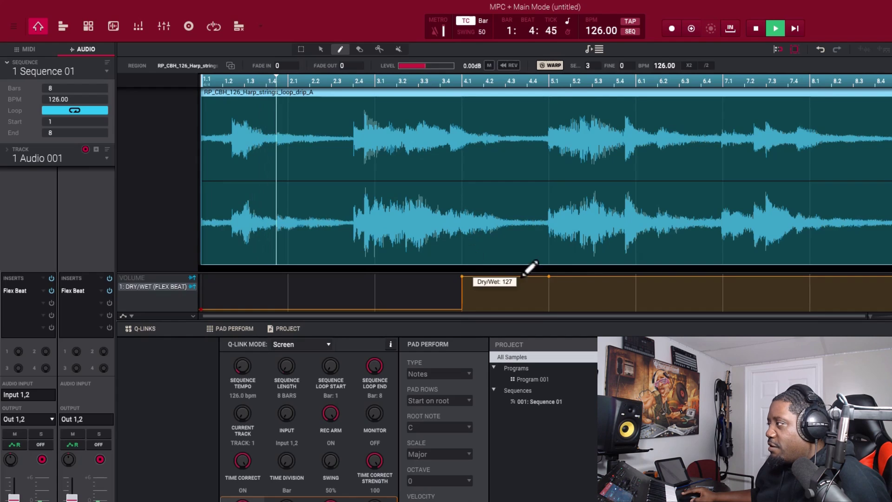
left_click_drag(549, 276, 548, 310)
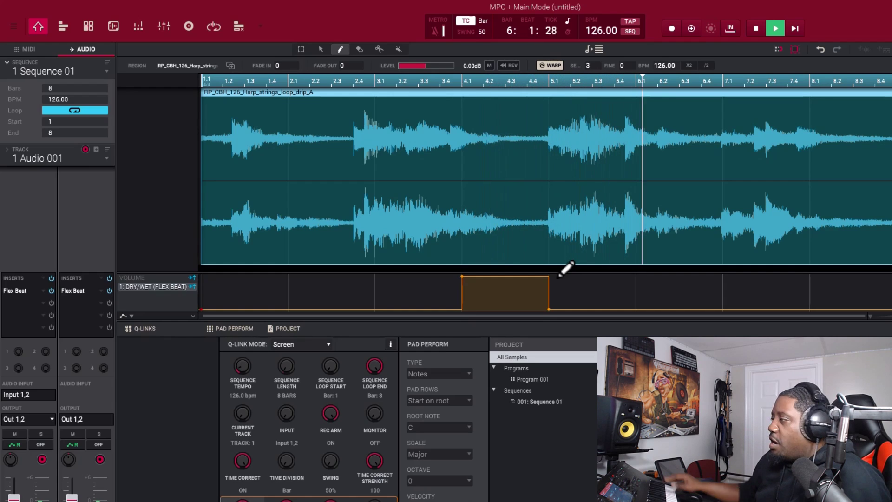
Open Flex Beat below the automation lane and add Dry/Wet points at minimum on bar 7 and near maximum on bar 8
double_click(73, 291)
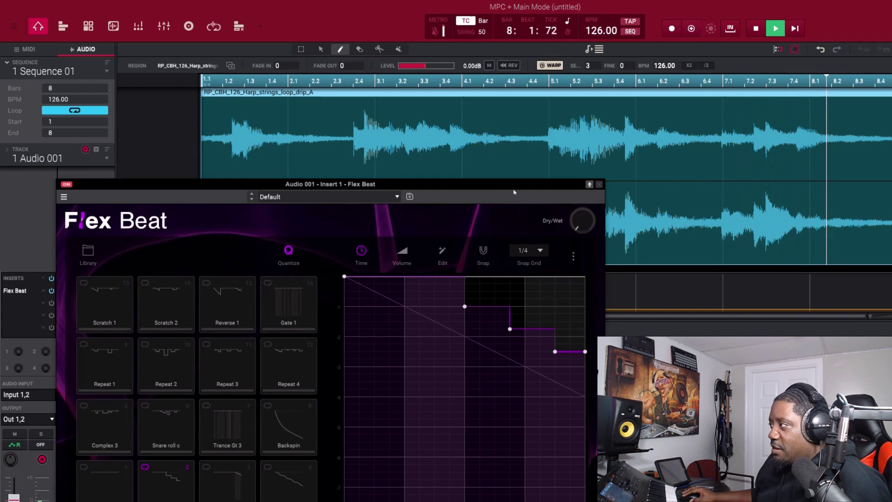
left_click_drag(514, 192, 458, 332)
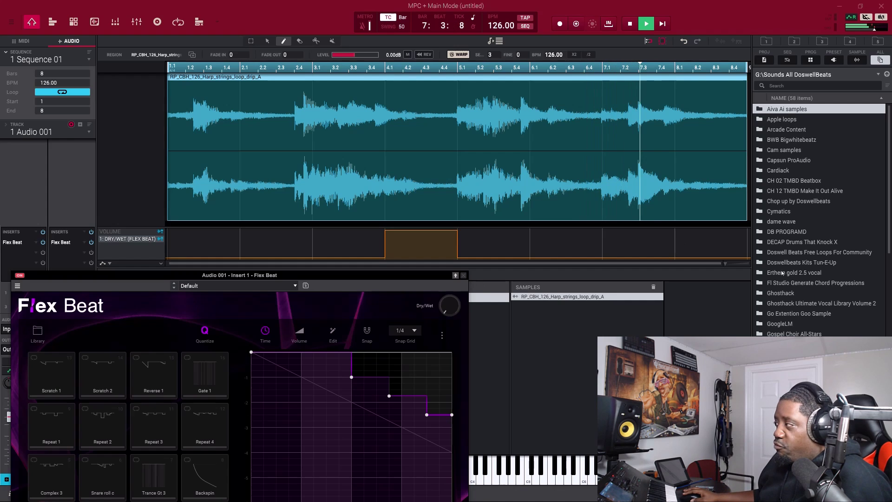
left_click(682, 249)
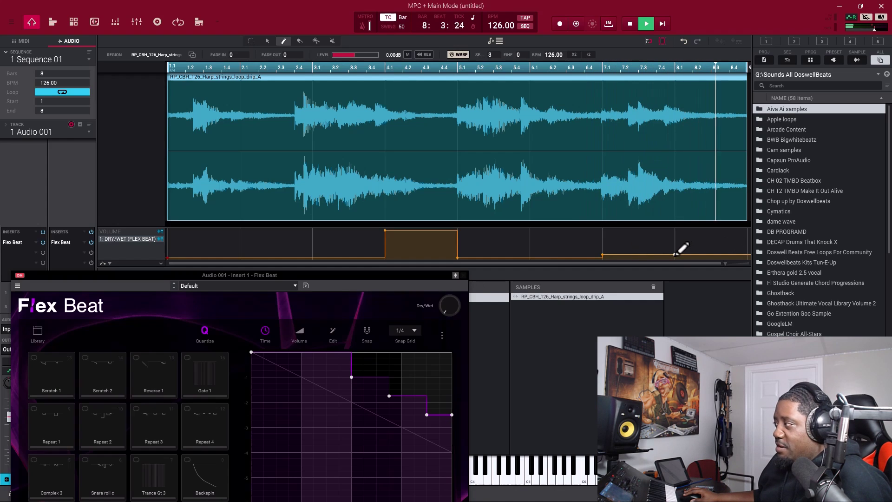
left_click(651, 243)
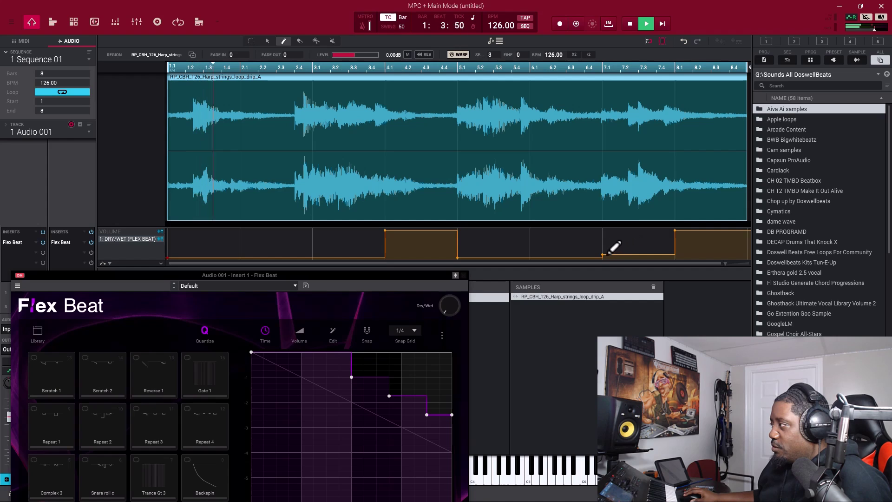
mouse_move(602, 255)
left_click_drag(602, 255, 603, 265)
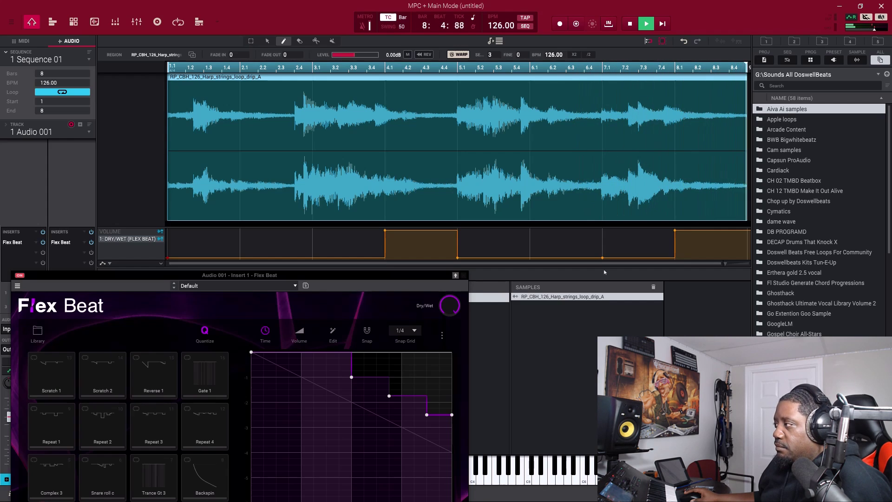
key("space")
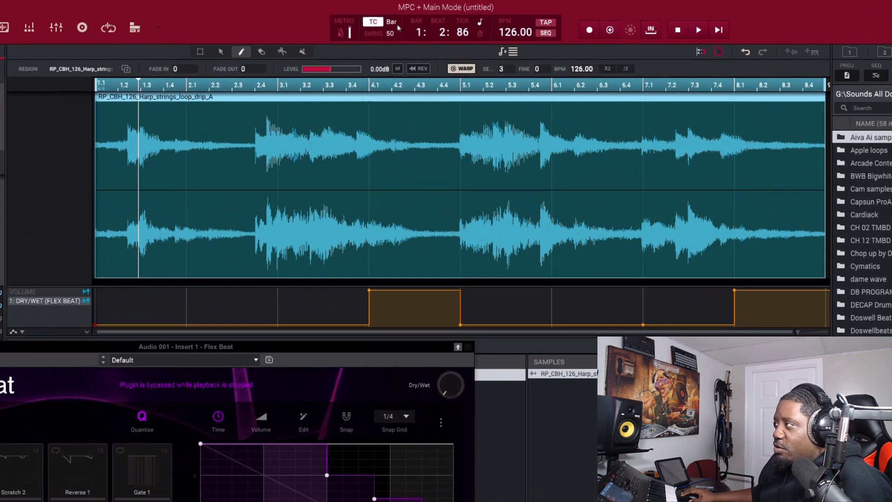
Set the time correct division to 4 and shorten the bar 4 Dry/Wet block to its last beat, 4.4
left_click(403, 18)
left_click(396, 49)
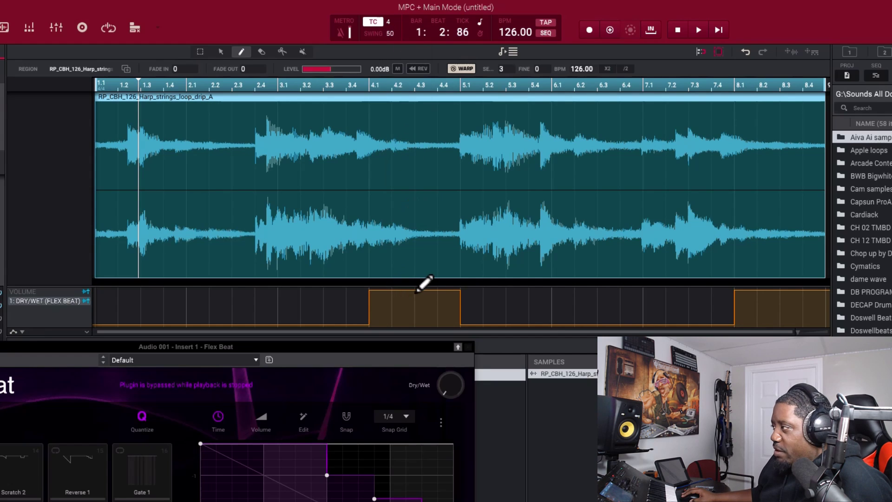
left_click_drag(415, 299, 432, 286)
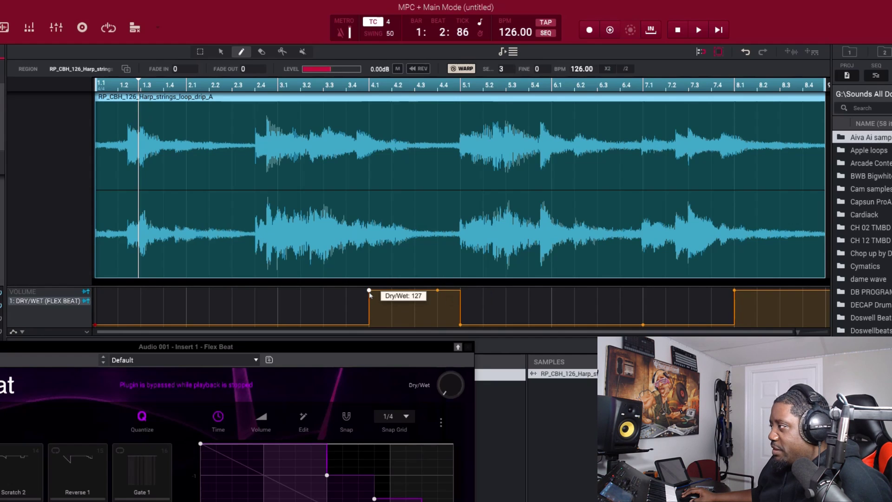
left_click_drag(368, 290, 371, 337)
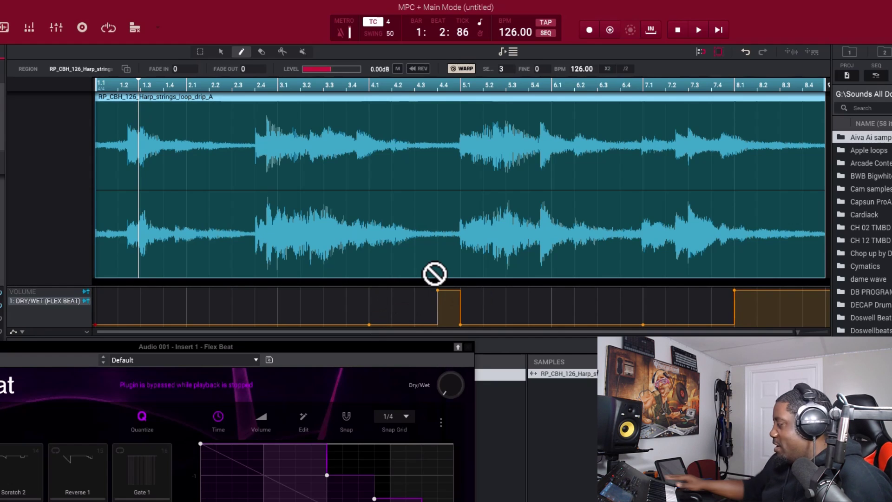
key("space")
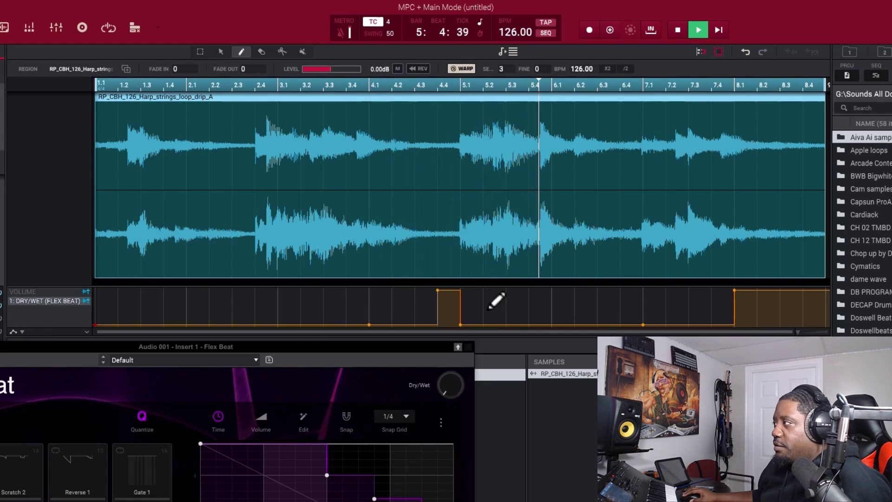
Draw a raised Dry/Wet block from 5.4 to 6.1 in the automation lane, then stop playback and close the Flex Beat window
left_click(530, 290)
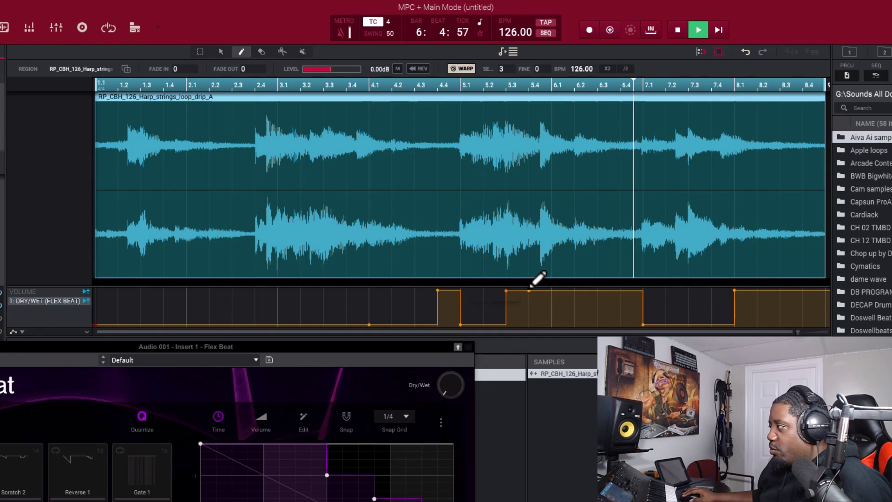
left_click_drag(511, 290, 551, 331)
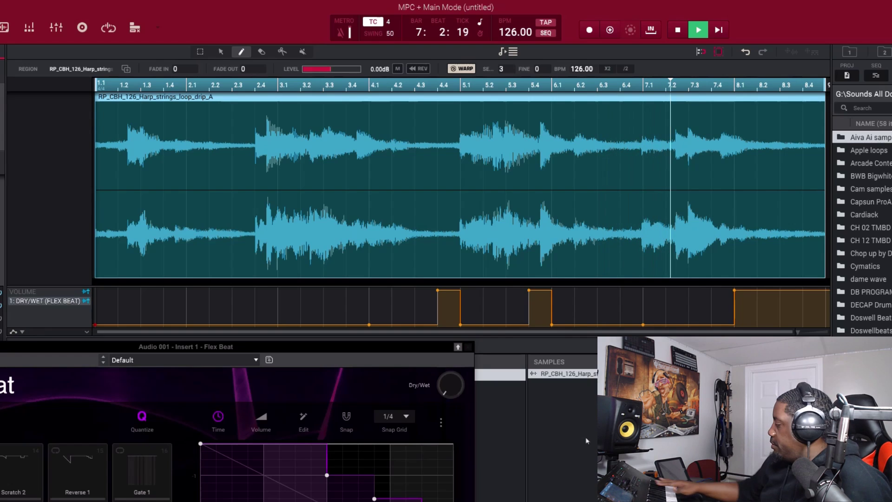
key("space")
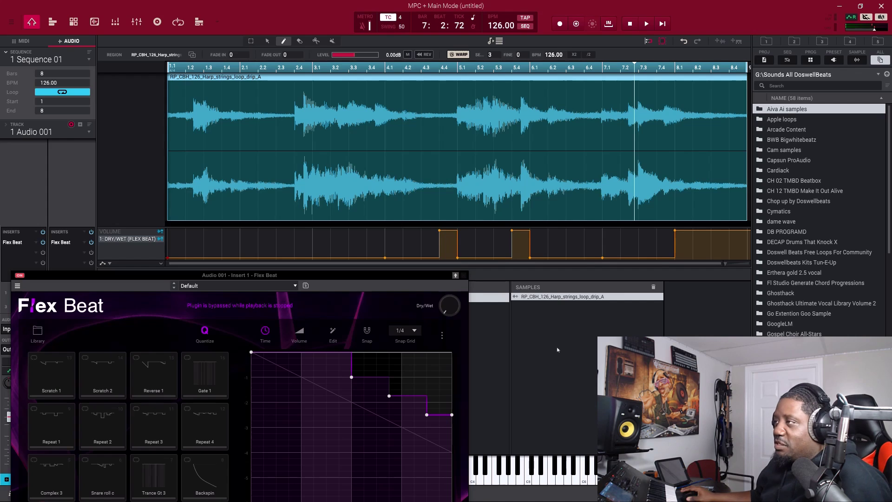
left_click(464, 277)
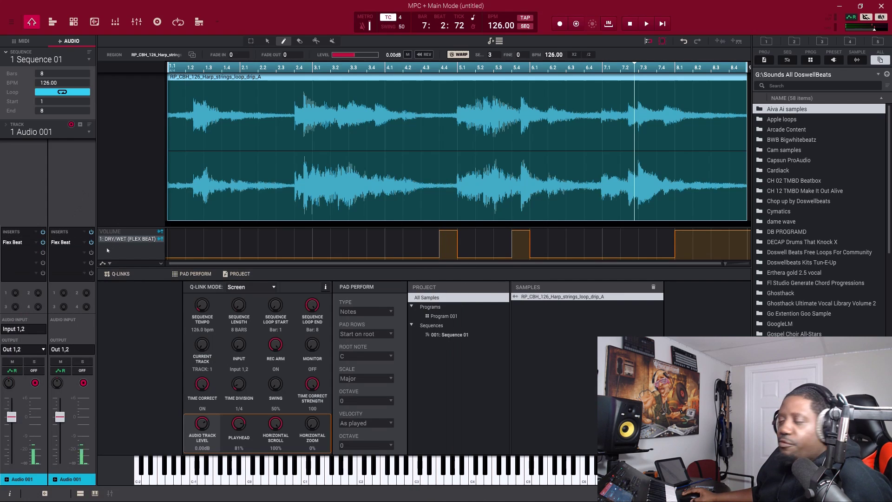
Load a second Flex Beat in the audio track's second insert slot and open its window
left_click(84, 255)
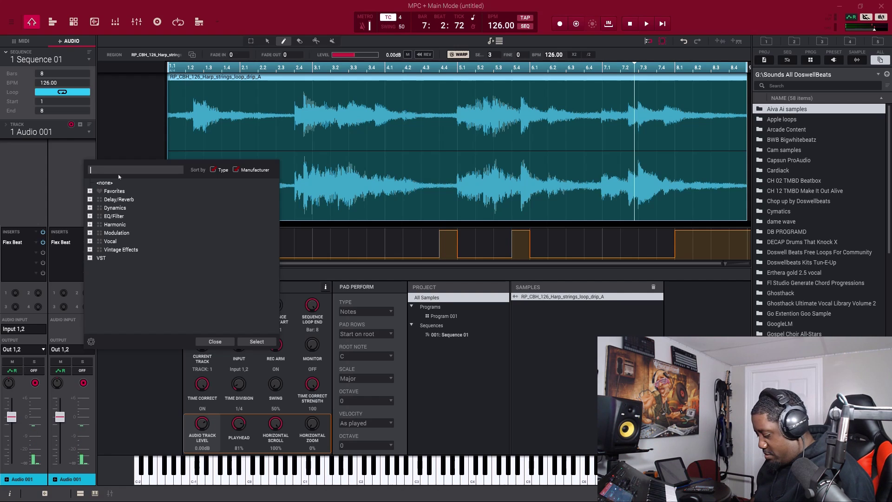
type("fle")
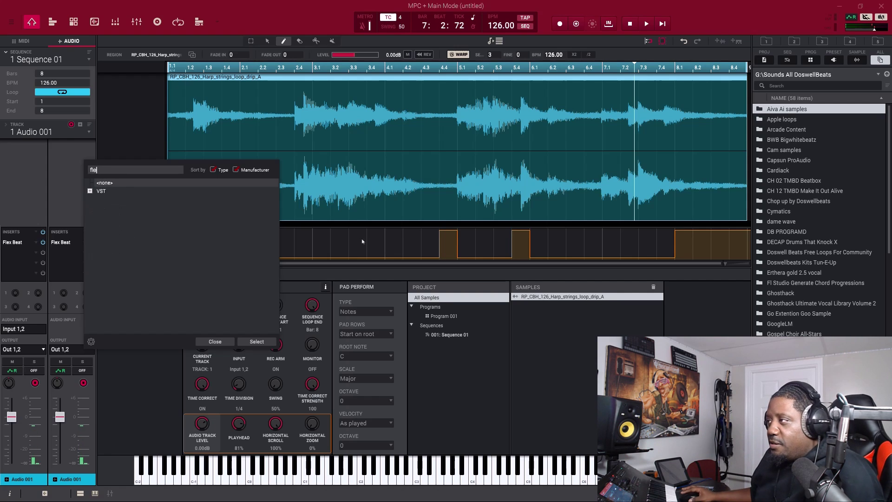
left_click(90, 191)
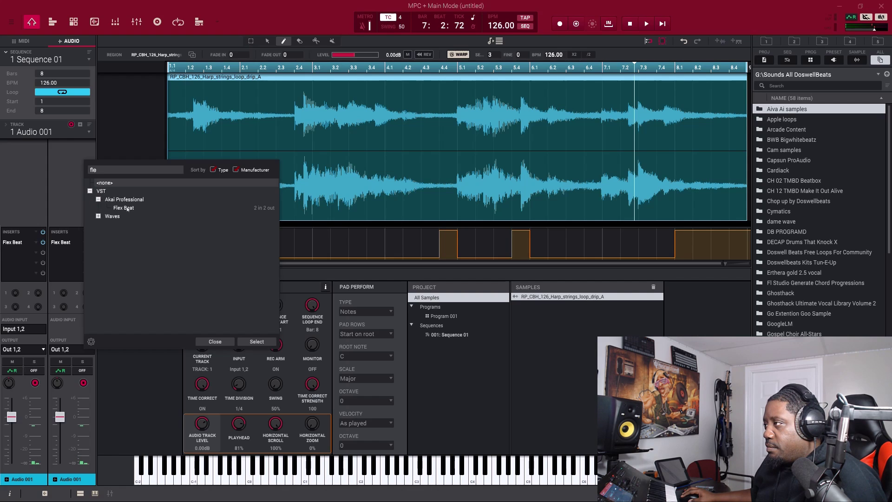
double_click(127, 208)
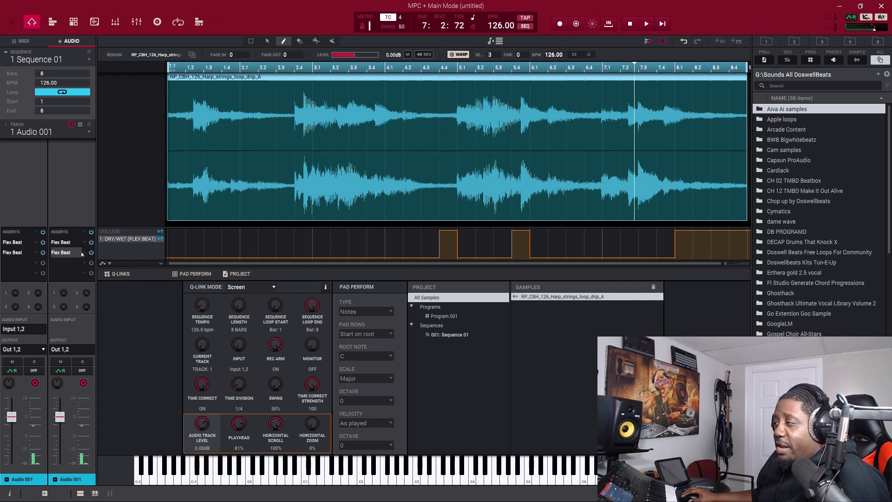
double_click(65, 253)
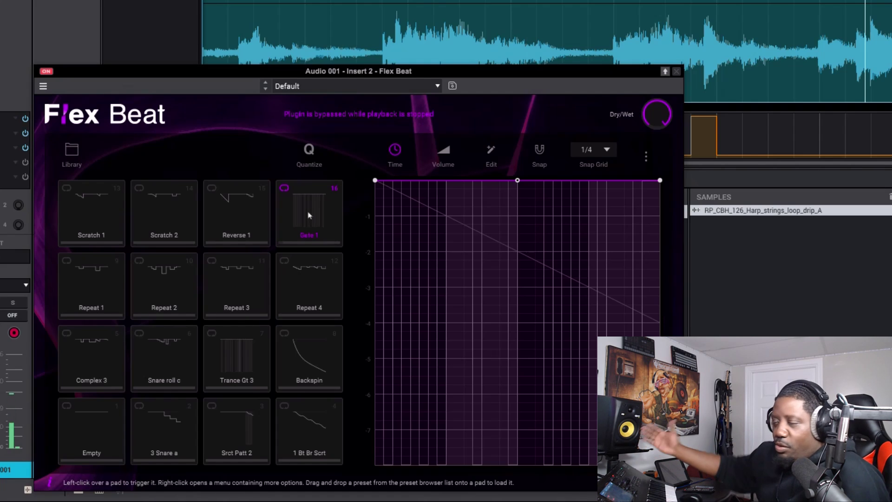
Play the harp loop through the second Flex Beat's Gate 1 pattern, then stop playback and close the plugin window
key("space")
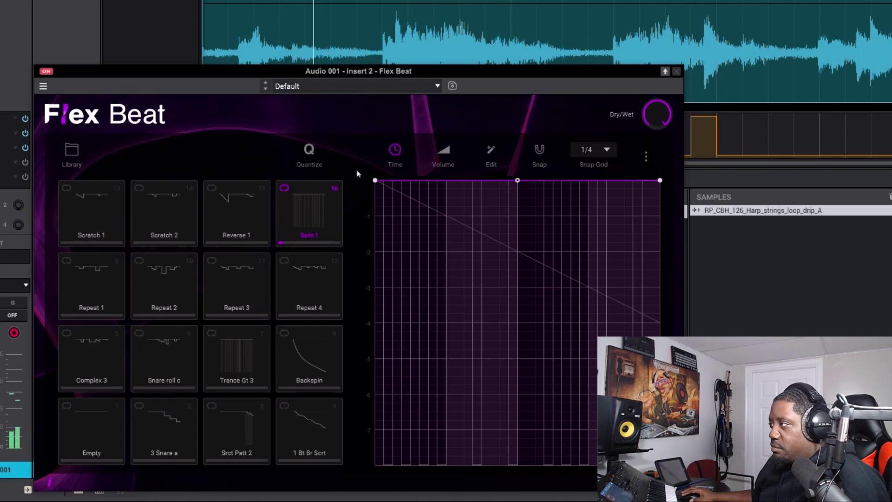
left_click_drag(438, 76, 391, 185)
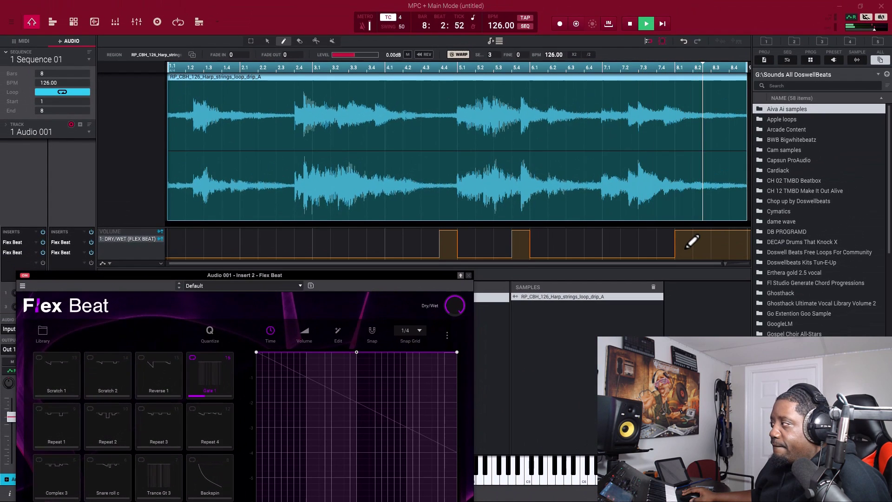
key("space")
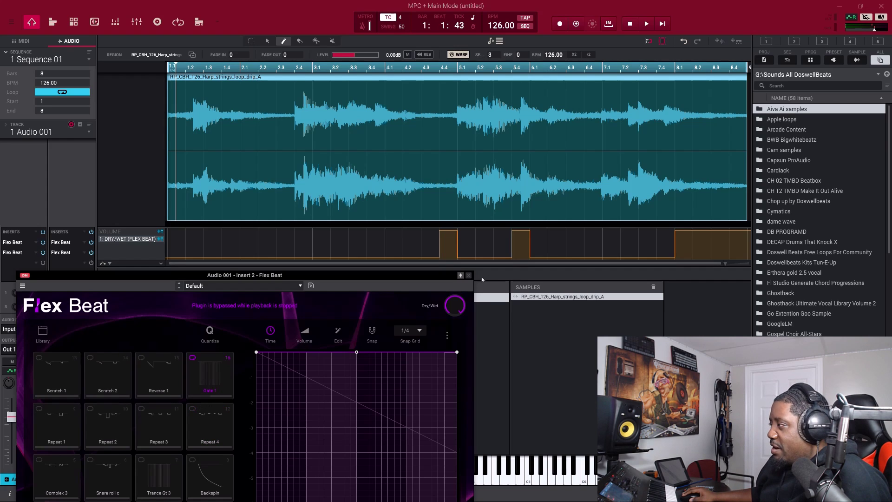
left_click(469, 275)
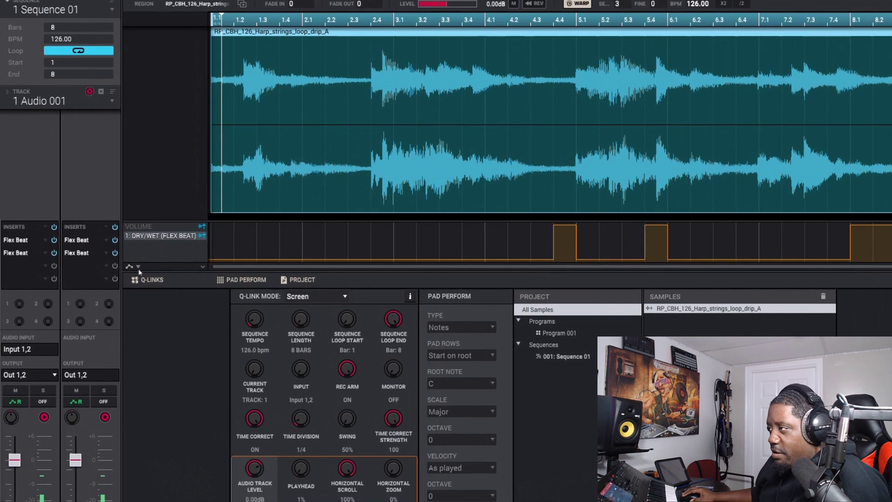
Add a Dry/Wet automation lane for the Insert 2 Flex Beat, with points near maximum at bar 1 and at minimum on bar 3
left_click(138, 267)
mouse_move(161, 243)
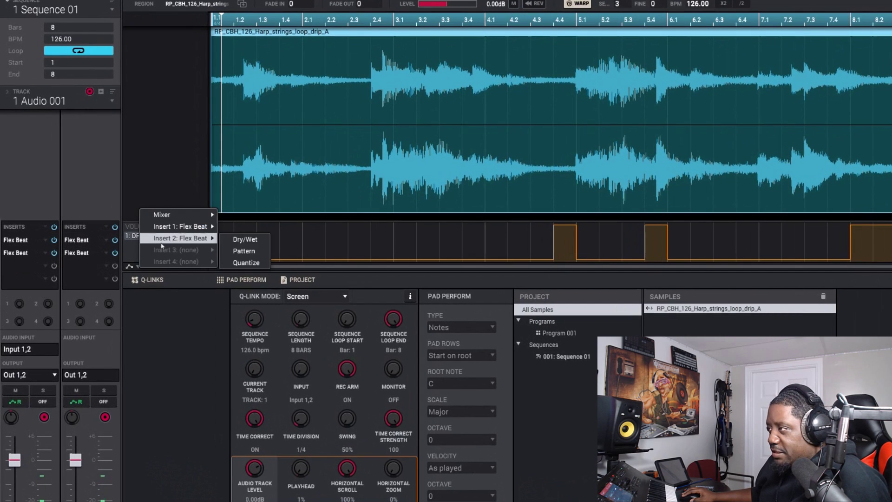
left_click(241, 239)
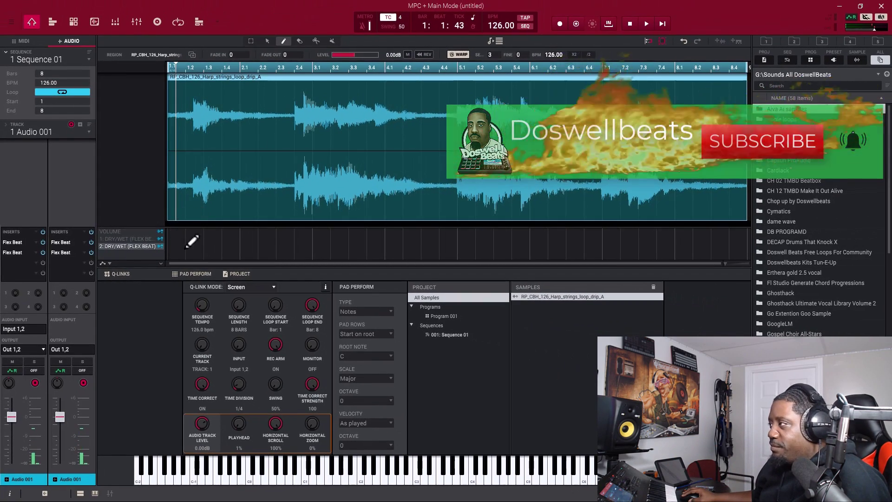
left_click(171, 228)
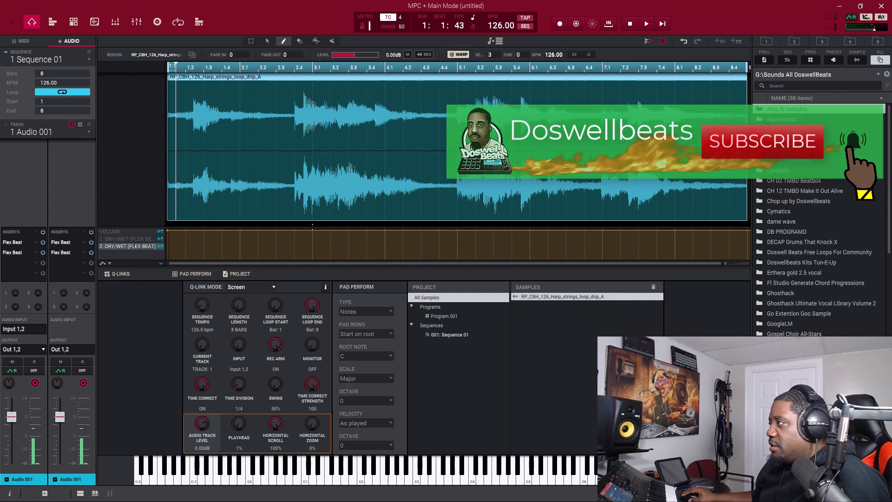
left_click(312, 229)
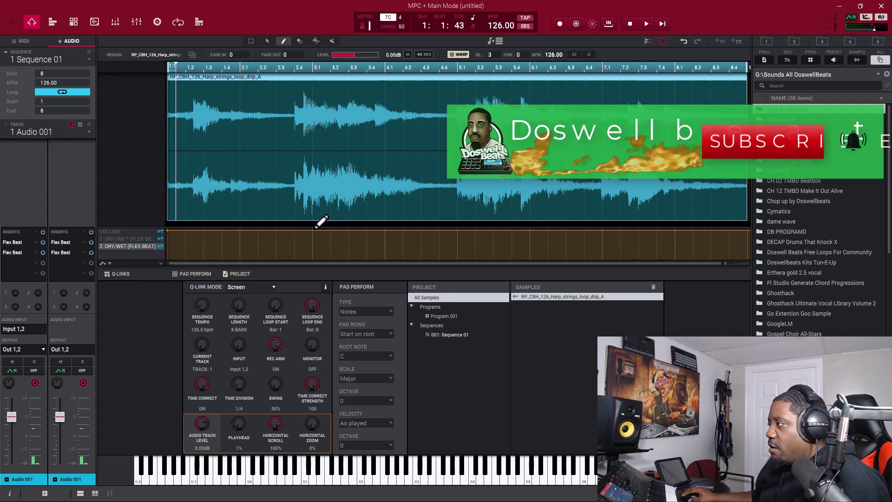
mouse_move(313, 229)
left_mouse_down()
mouse_move(324, 287)
mouse_move(317, 286)
left_mouse_up()
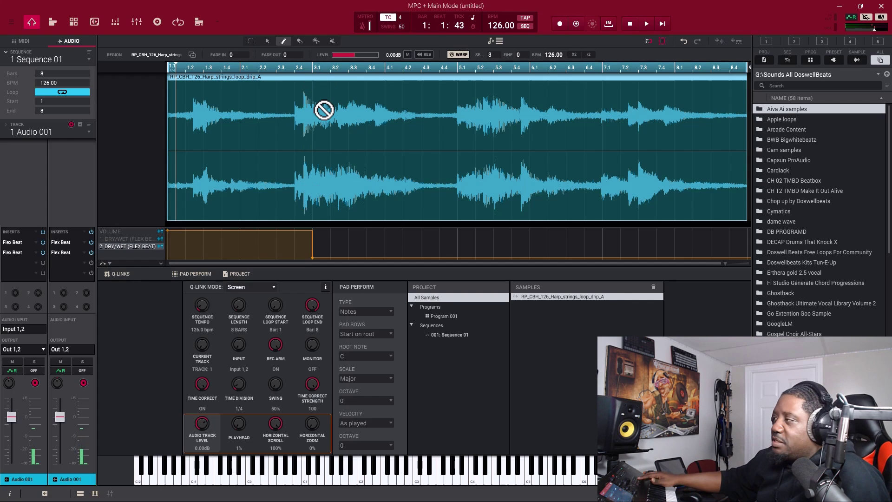
With the loop playing and the second Flex Beat open, draw a raised Dry/Wet block from 5.1 to 6.1, then stop playback
key("space")
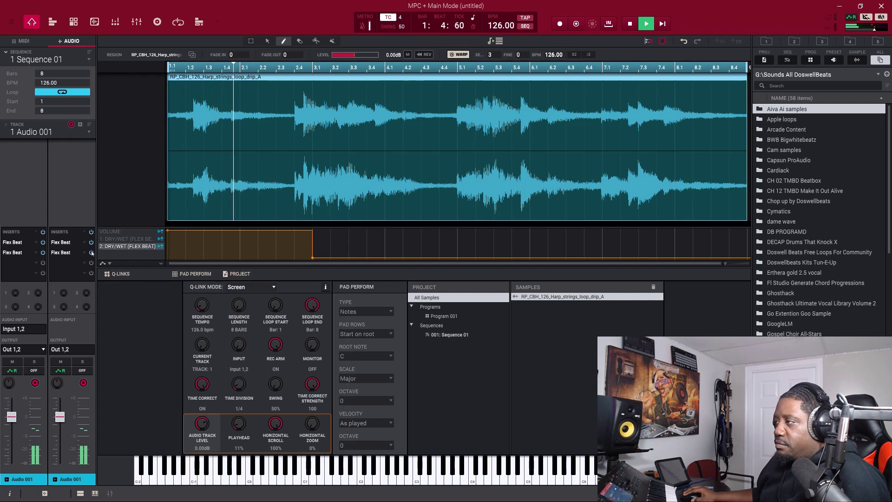
double_click(65, 253)
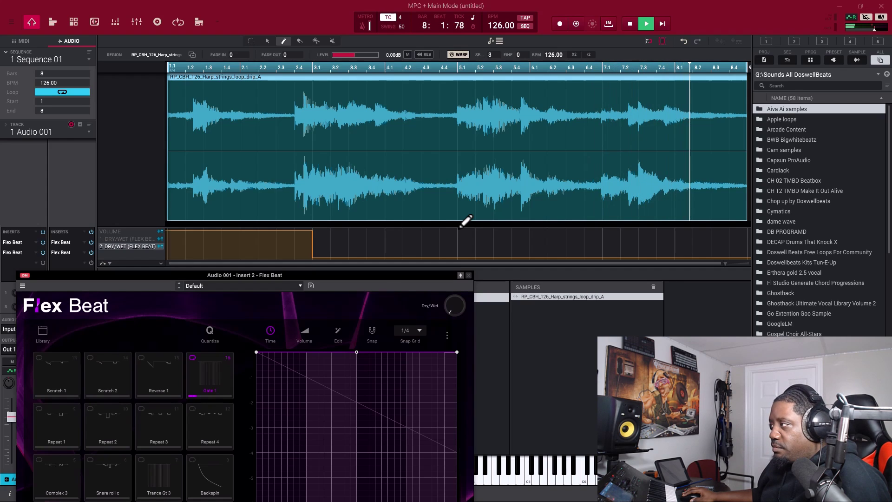
left_click(458, 230)
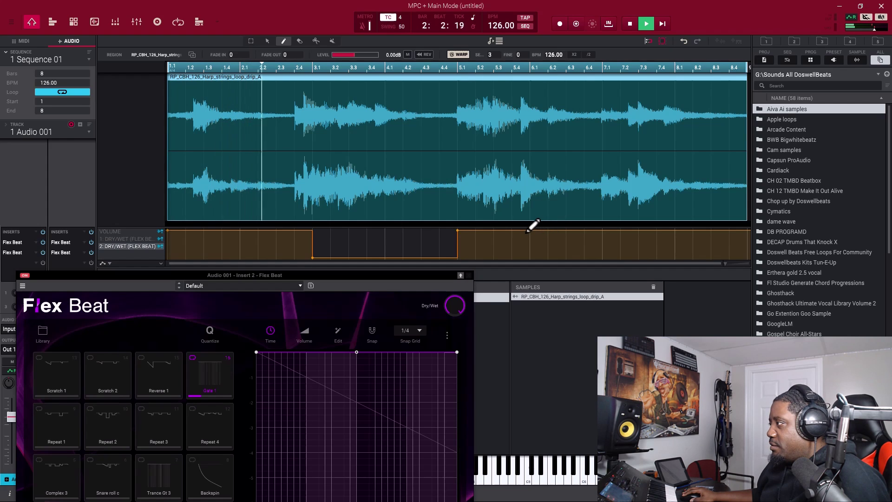
left_click(529, 233)
left_click(530, 241)
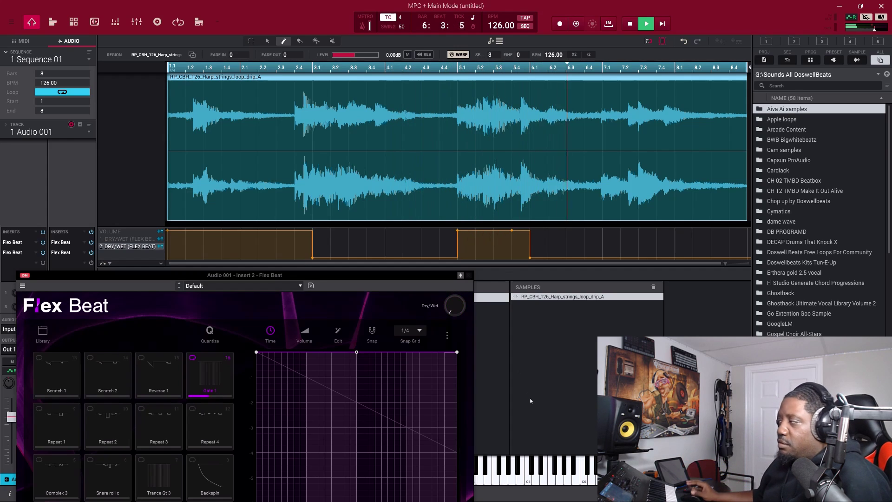
key("space")
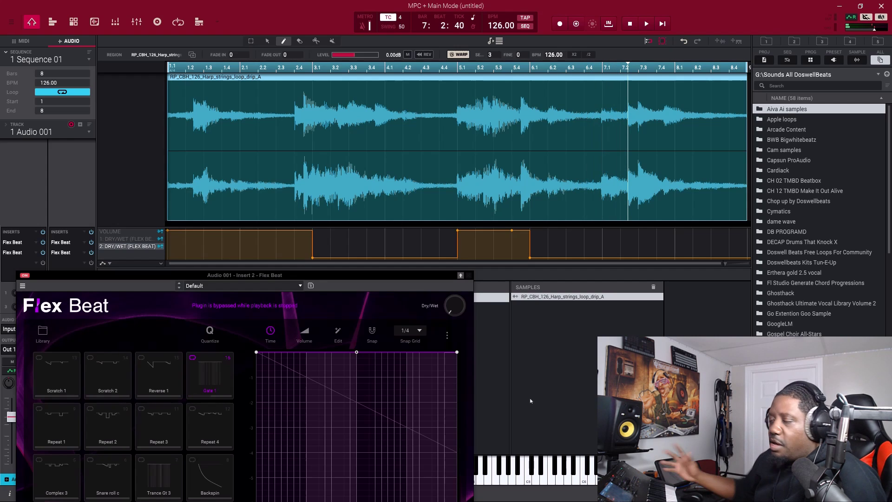
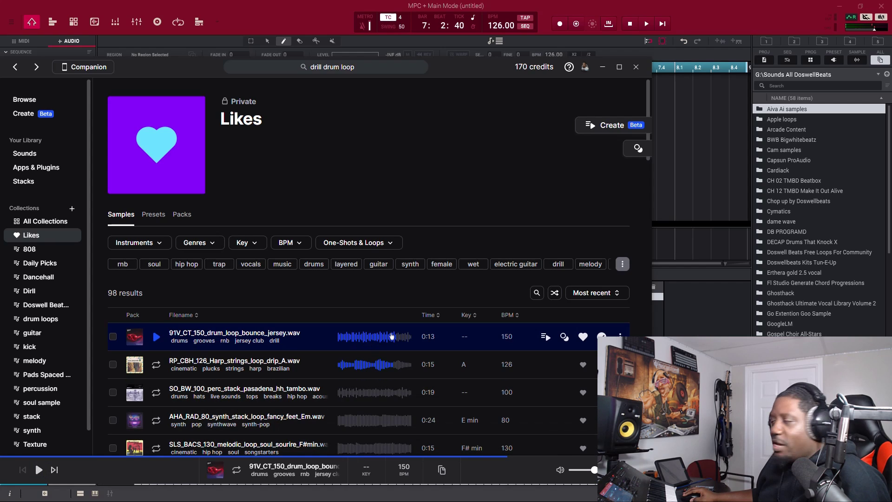
Import 91V_CT_150_drum_loop_bounce_jersey from the Splice Likes collection, place it at the start of Audio 002 and play it briefly
left_click_drag(385, 337, 576, 384)
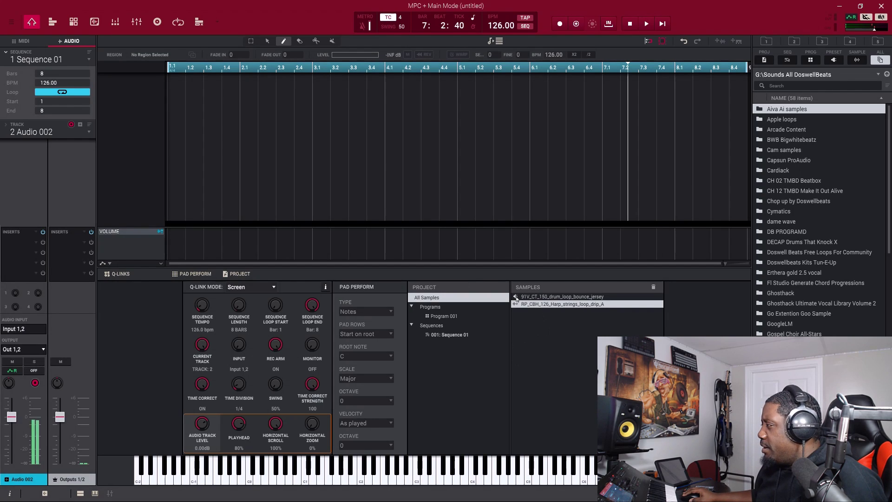
left_click_drag(555, 299, 172, 154)
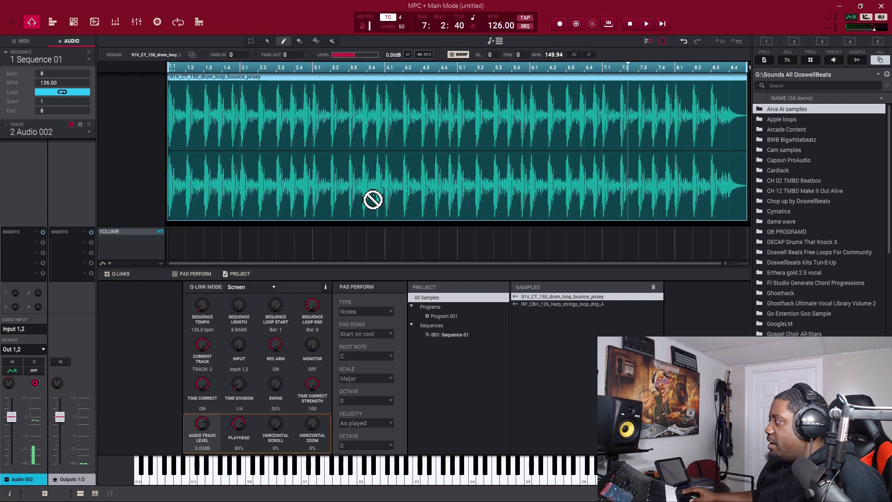
key("space")
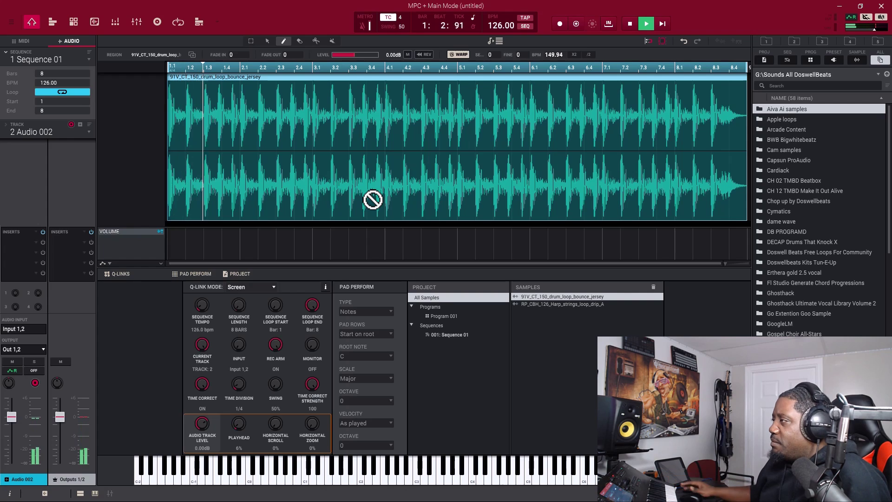
key("space")
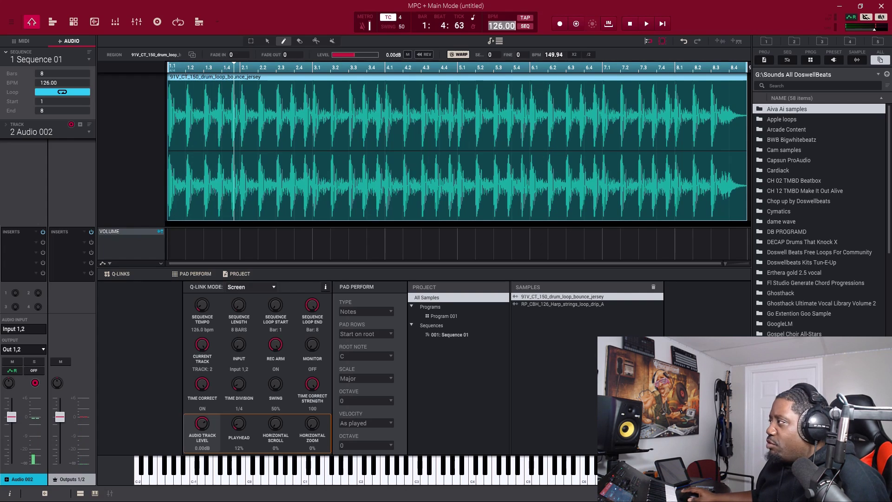
Set the sequence tempo to 150 BPM, play the drum loop and stop playback
key("Return")
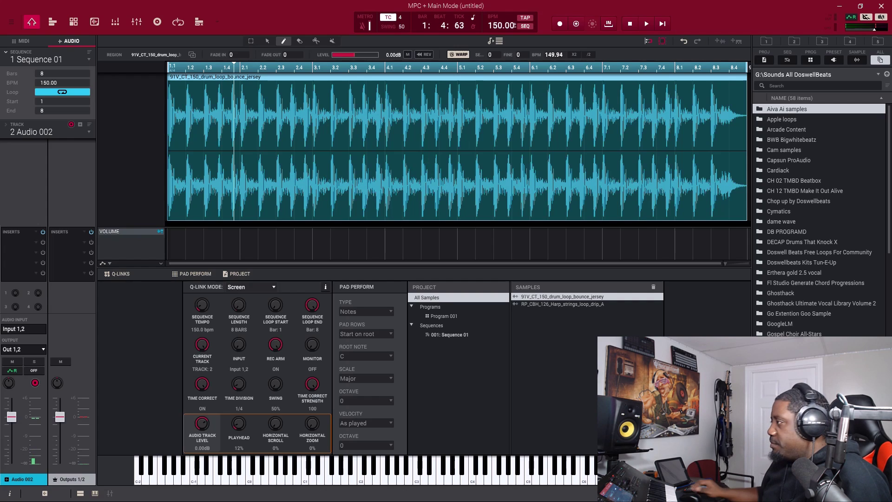
key("space")
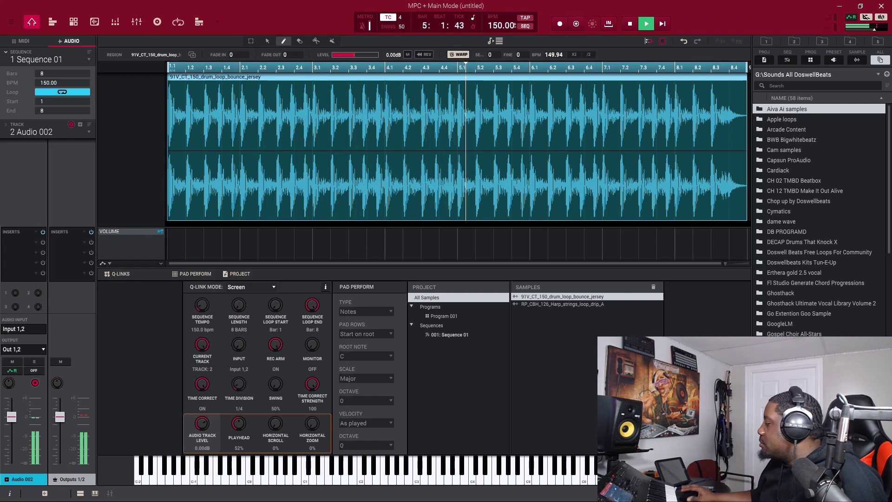
key("space")
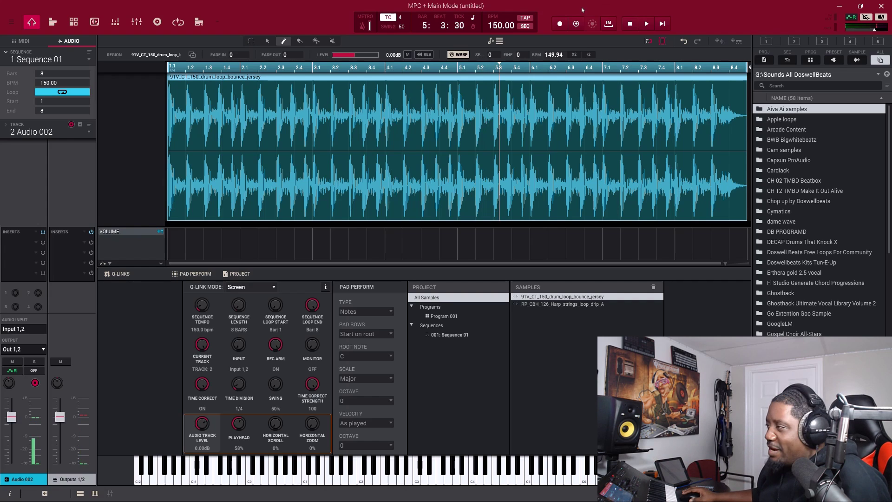
Load Flex Beat in Audio 002's first insert slot and select Stut 1 from the Stutter category in its preset library
left_click(28, 241)
double_click(60, 186)
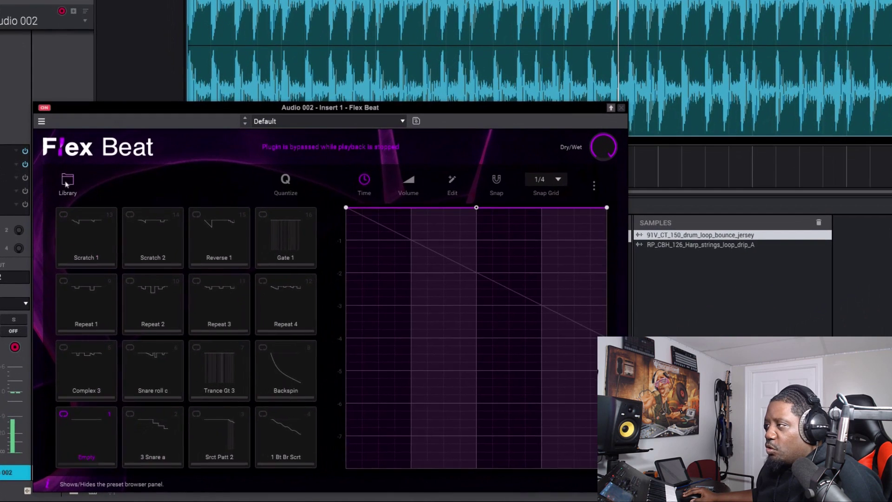
left_click(76, 253)
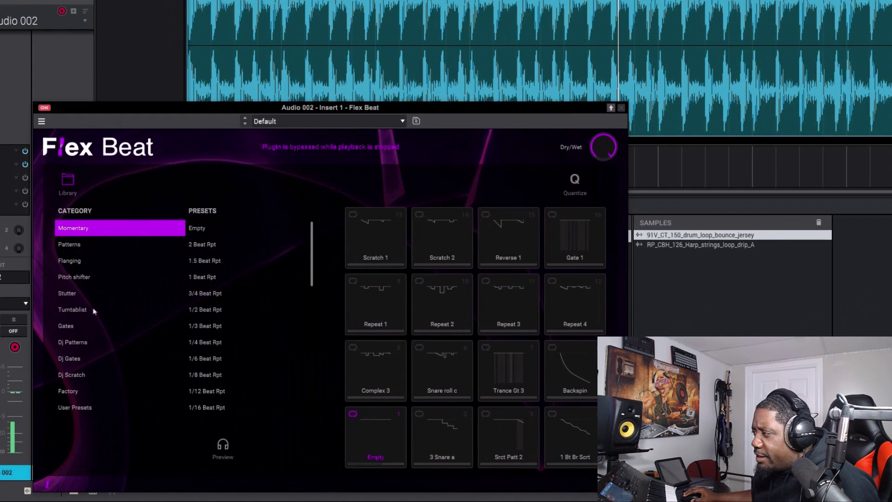
left_click(74, 295)
left_click(201, 230)
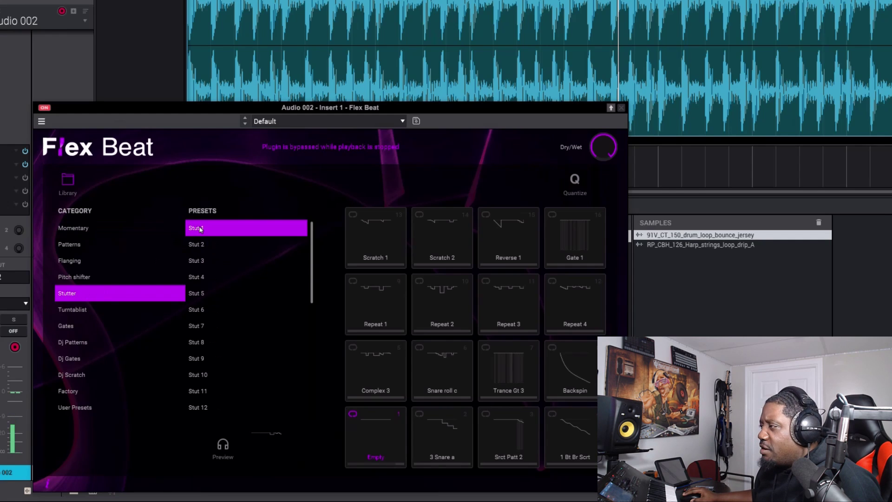
Audition the drum loop with and without the Stut 1 preview, leaving Preview enabled and playback stopped
left_click(223, 443)
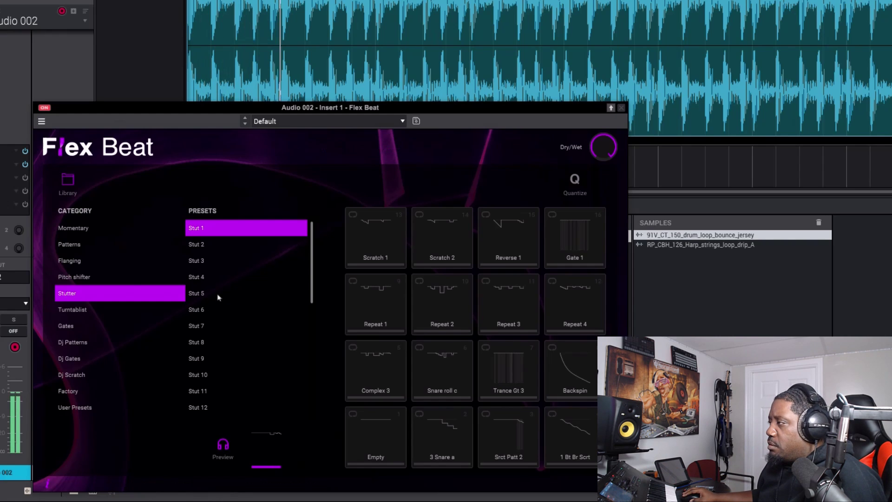
key("space")
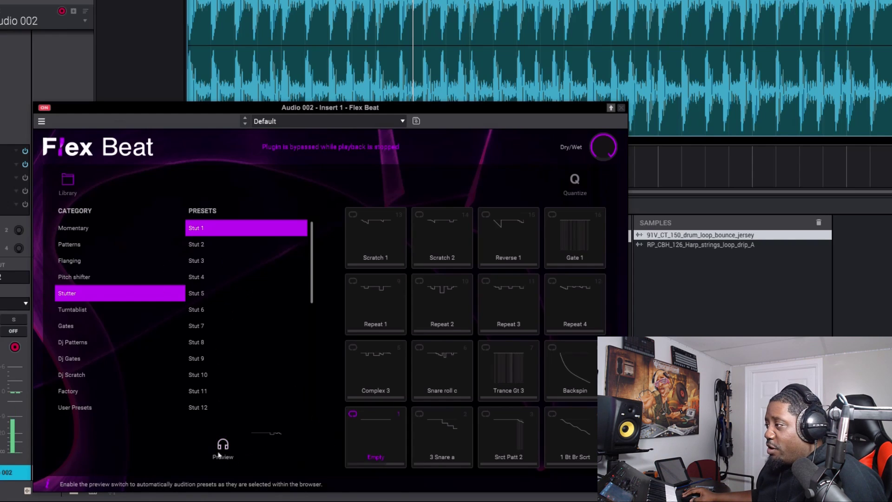
key("space")
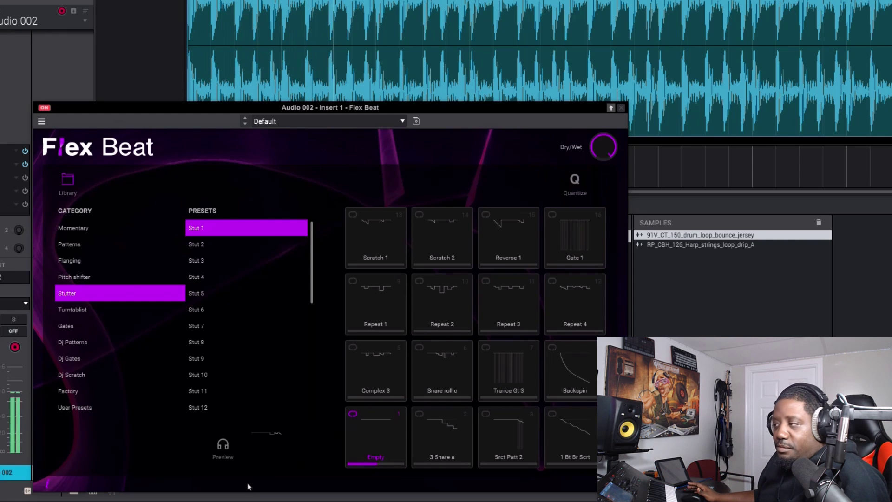
left_click(224, 444)
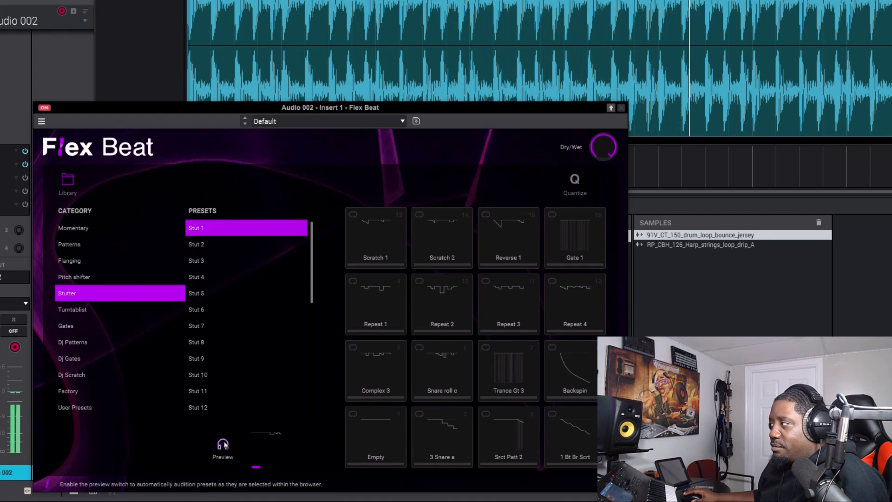
key("space")
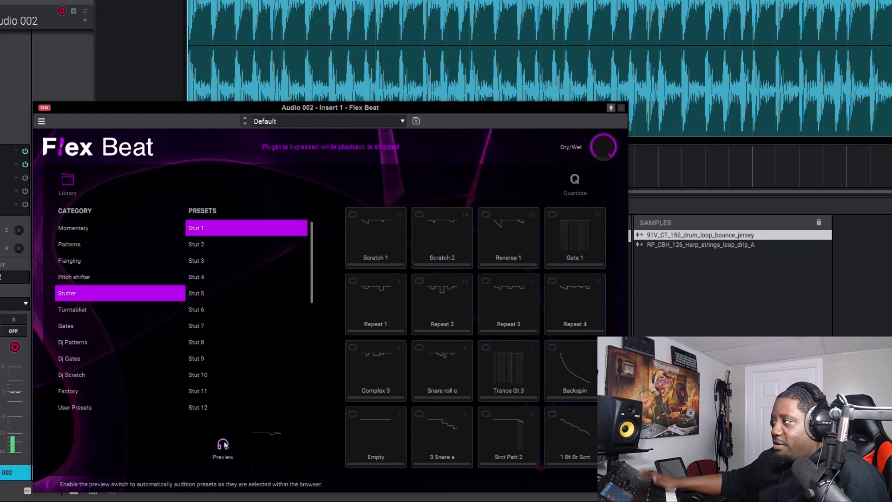
key("space")
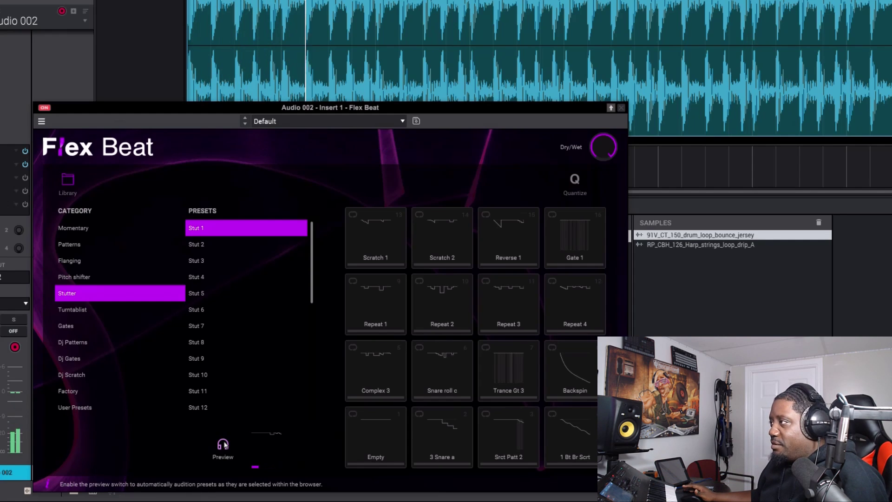
key("space")
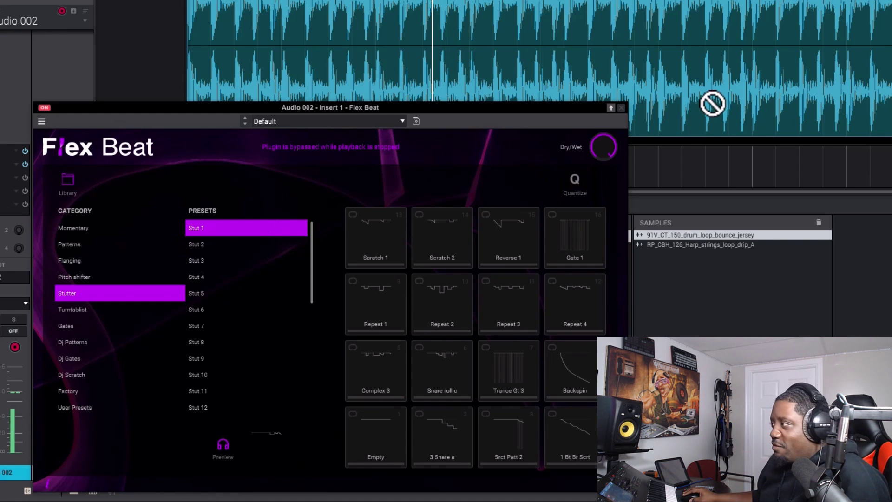
Close the Flex Beat window and add a Dry/Wet automation lane for Insert 1 on Audio 002
left_click(622, 108)
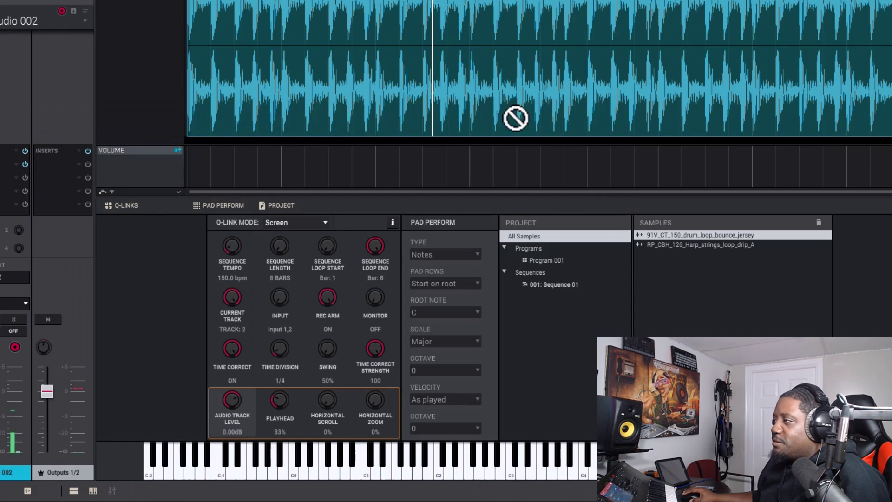
left_click(113, 192)
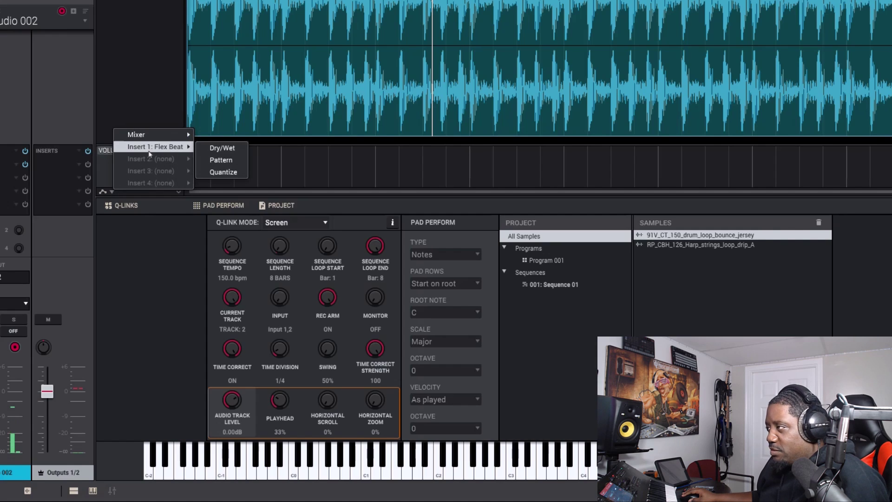
left_click(213, 149)
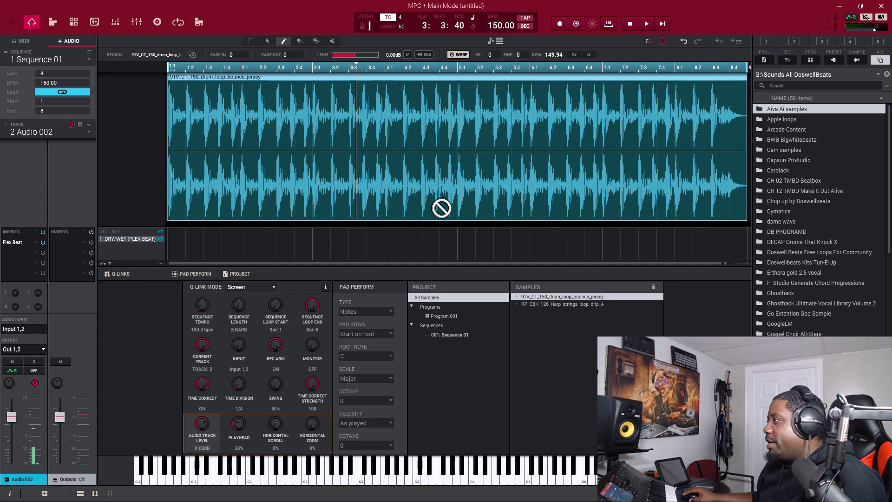
Draw Flex Beat's Dry/Wet automation on Audio 002 fully wet (127) across bar 4 and fully dry everywhere else
left_click(387, 228)
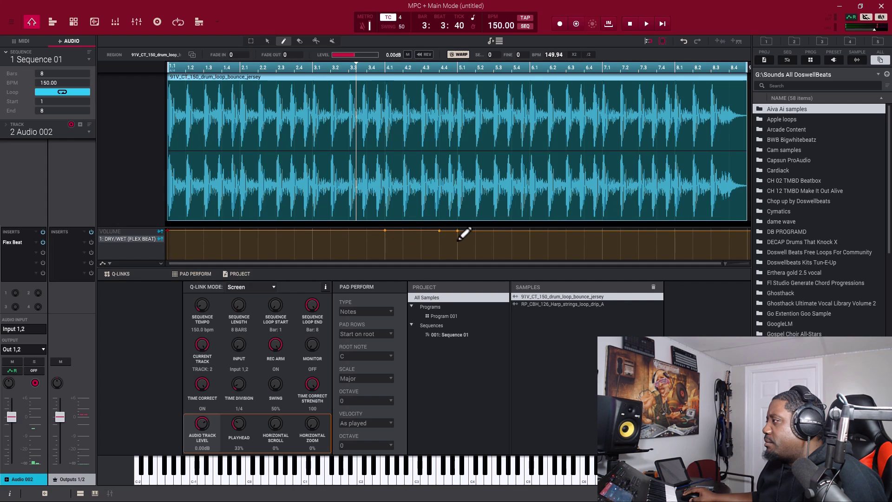
left_click_drag(456, 231, 460, 279)
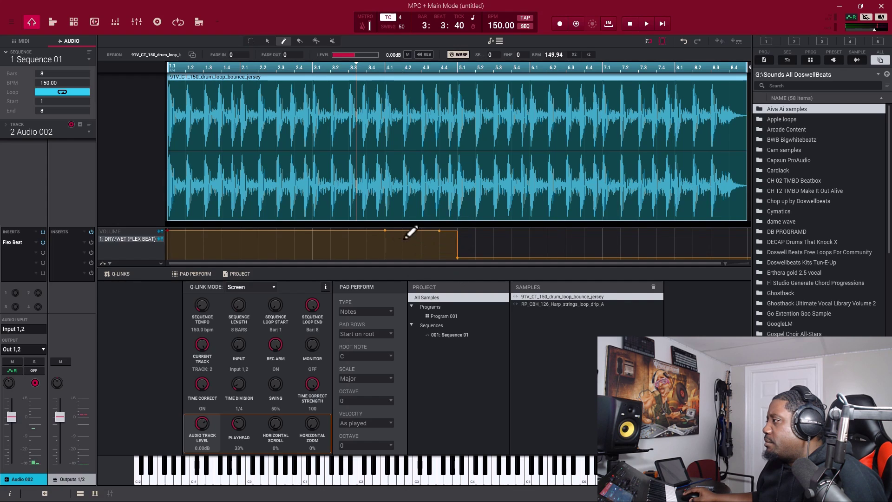
left_click_drag(170, 232, 165, 326)
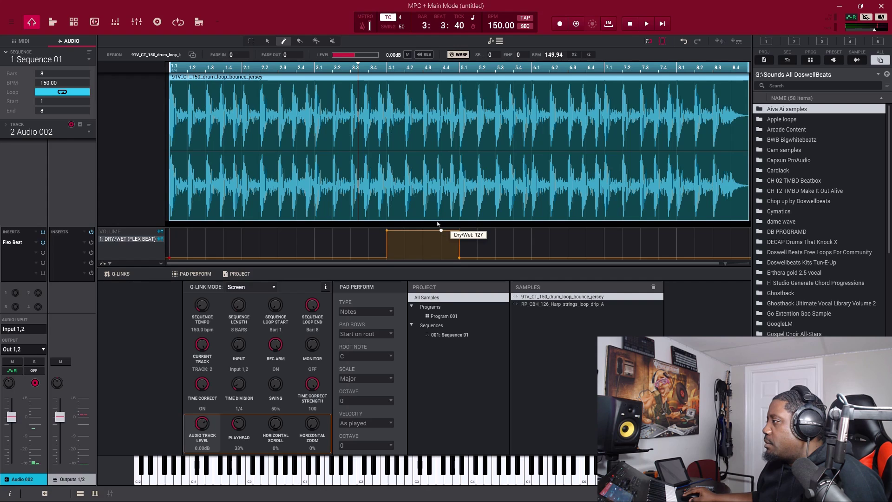
Open Flex Beat on Audio 002 and play the drum loop to check the Dry/Wet automation, then stop playback
double_click(13, 242)
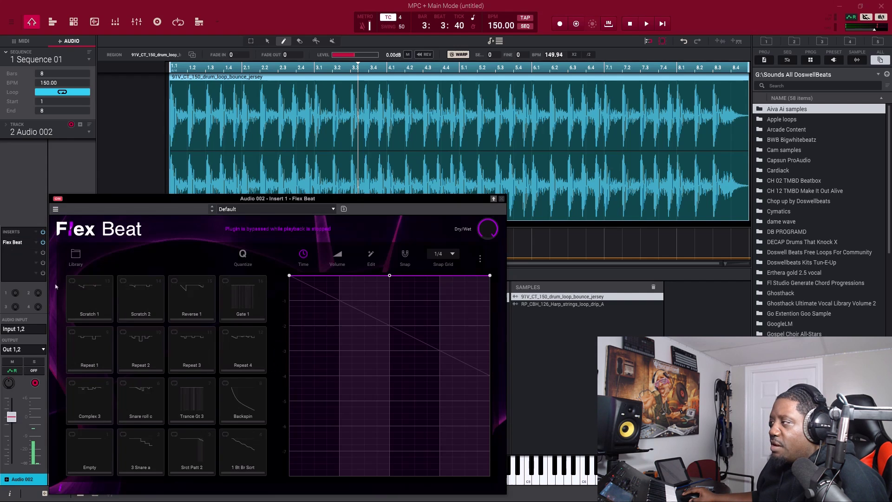
left_click_drag(265, 199, 252, 231)
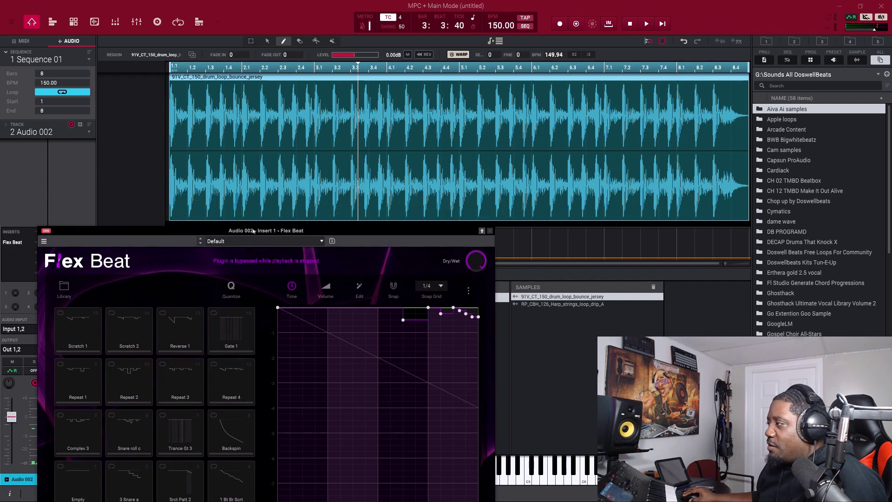
key("space")
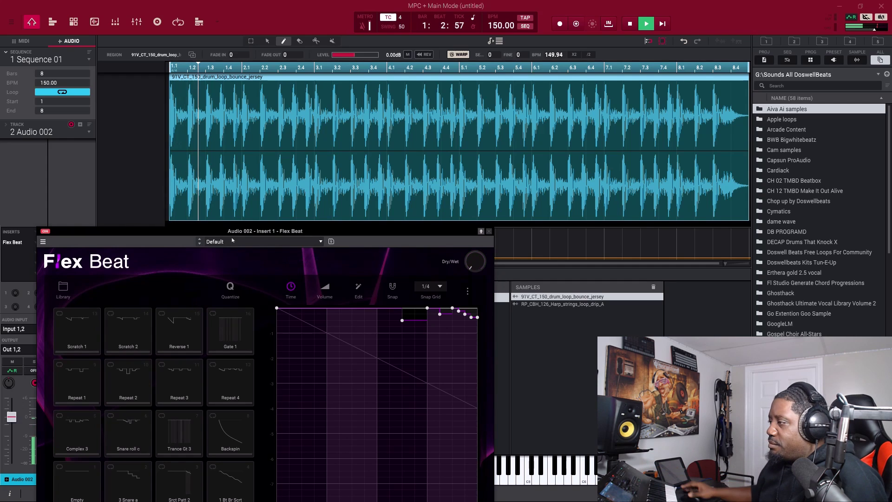
left_click_drag(176, 239, 223, 172)
key("space")
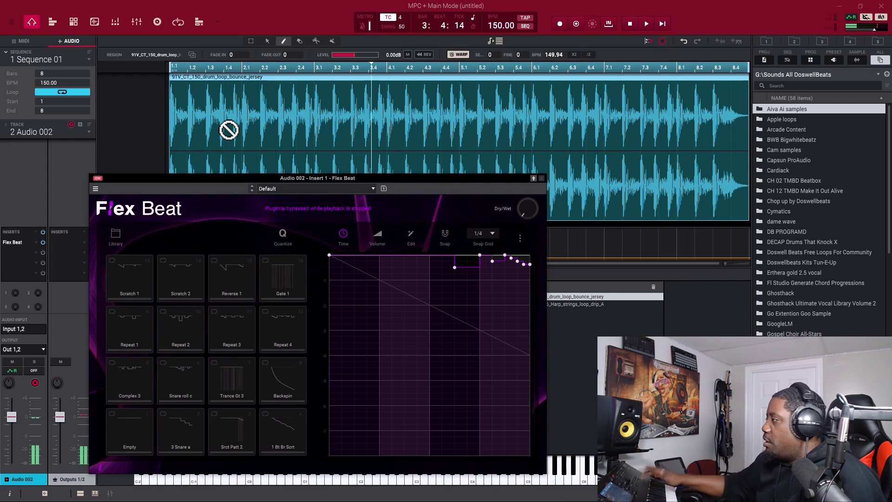
Load the Stut 1 preset from Flex Beat's Stutter category onto pad 1 in place of Empty
left_click(130, 416)
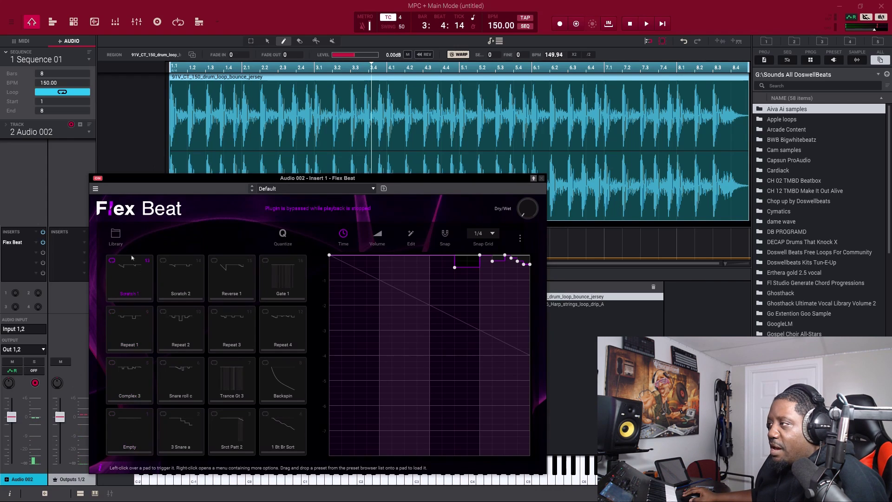
left_click(116, 236)
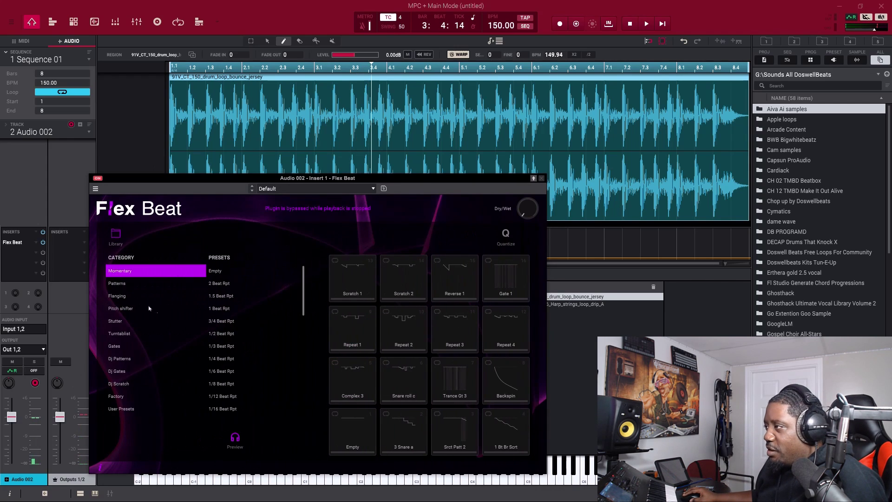
left_click(114, 325)
left_click(219, 271)
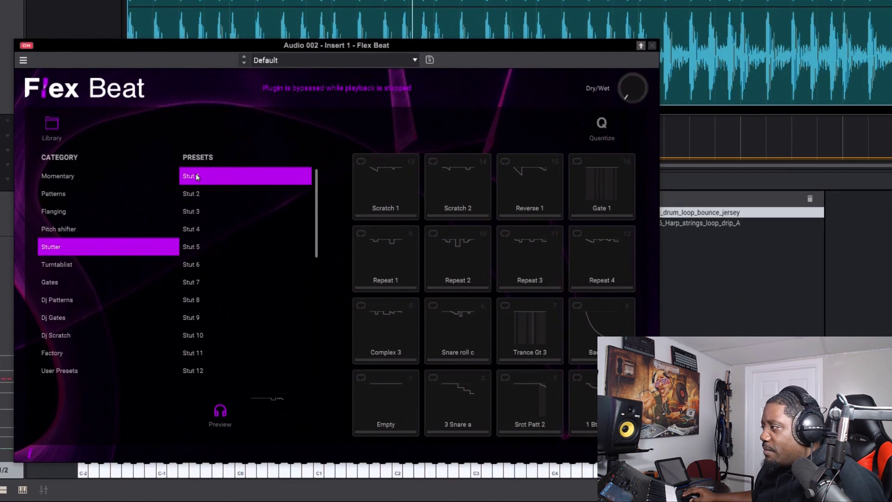
left_click_drag(197, 177, 389, 400)
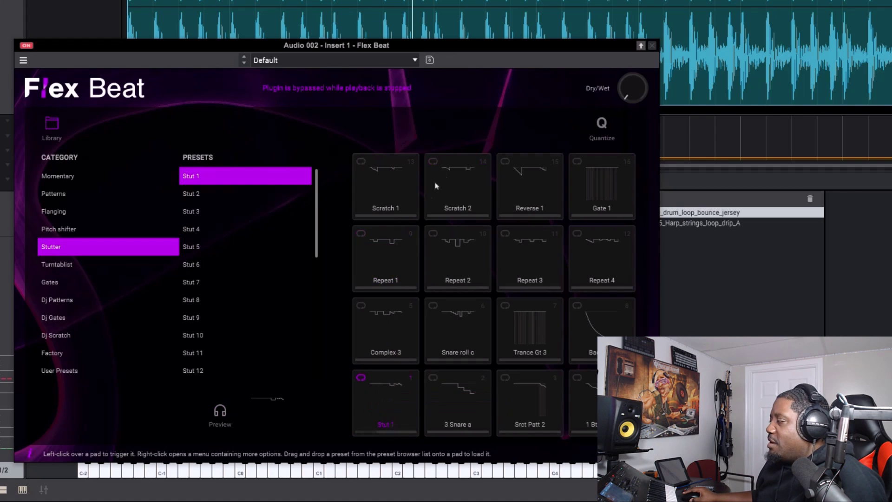
left_click(454, 165)
Play the drum loop and automate Flex Beat's Dry/Wet fully wet from bar 8 on, keeping beat 7.4 fully dry
key("space")
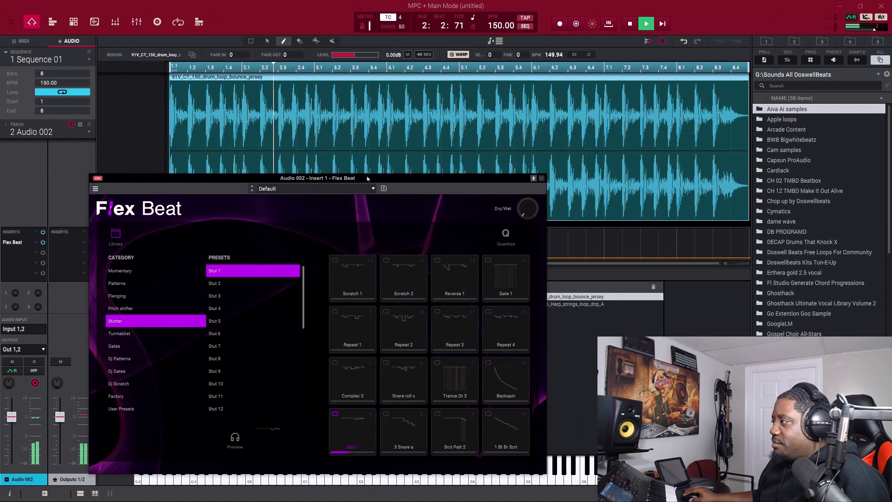
left_click_drag(366, 183, 201, 192)
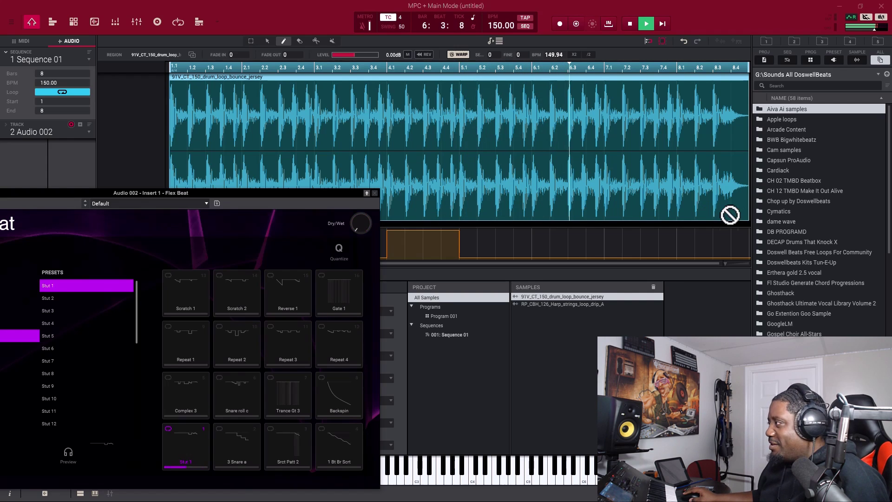
left_click(678, 255)
mouse_move(683, 249)
left_mouse_down()
mouse_move(683, 219)
mouse_move(673, 219)
left_mouse_up()
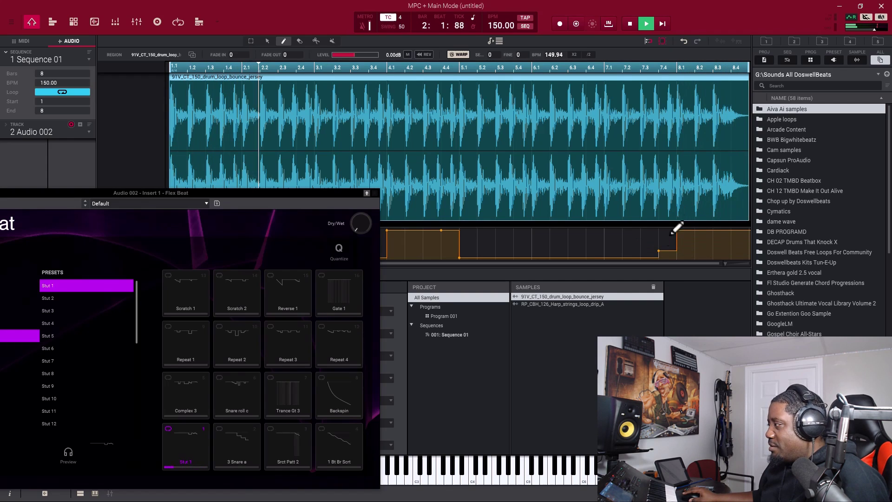
left_click_drag(660, 251, 659, 266)
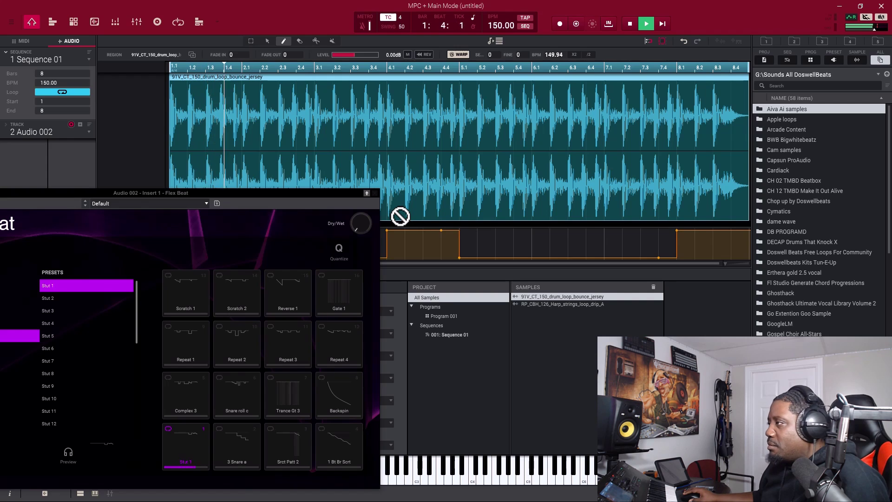
Add a fully wet Dry/Wet block from beat 6.3 to 7.1, then stop playback and close the Flex Beat window
left_click_drag(246, 190, 254, 290)
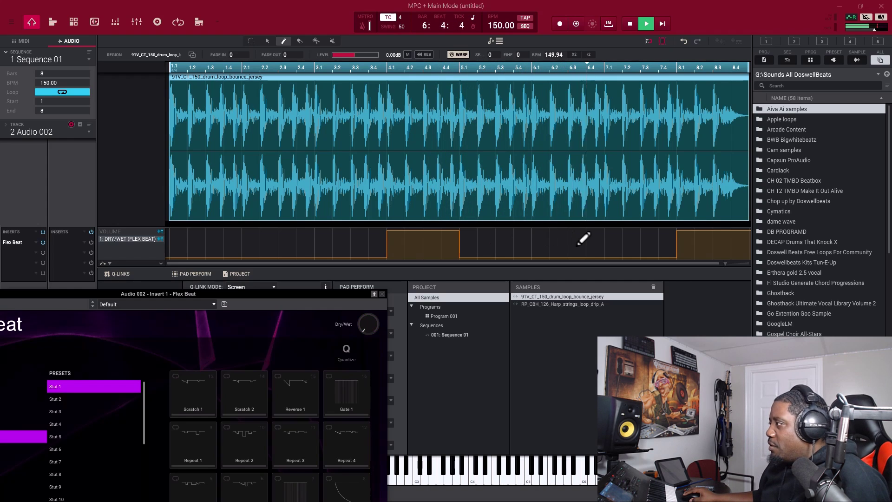
left_click(568, 230)
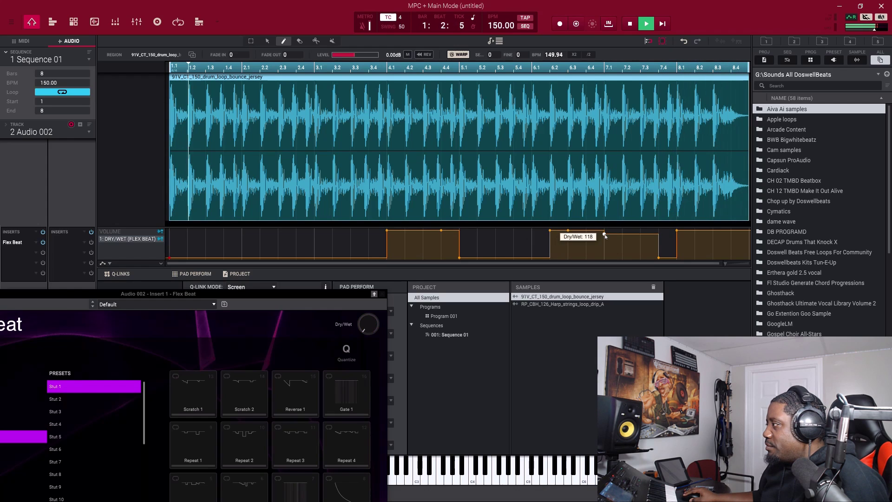
left_click_drag(605, 234, 606, 286)
left_click_drag(549, 233, 549, 282)
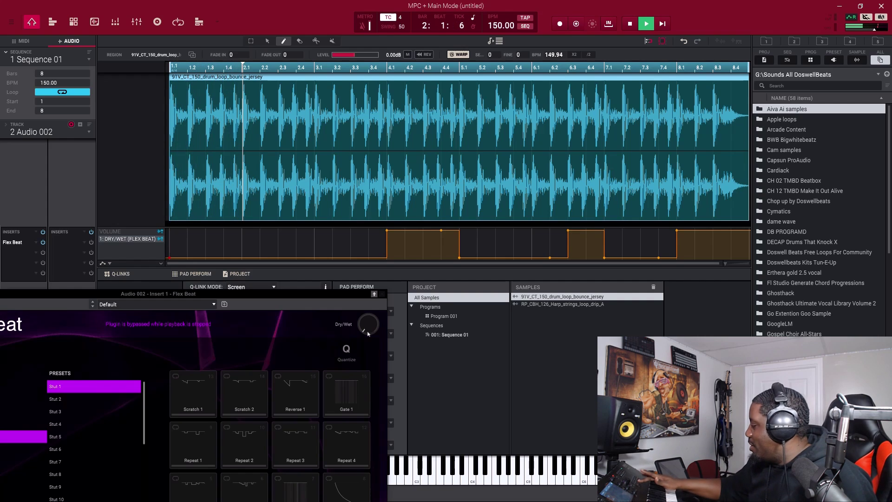
key("space")
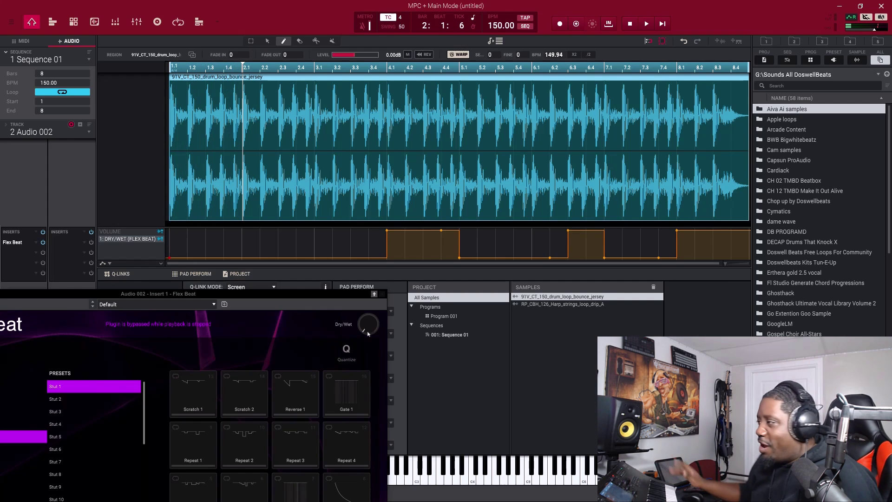
left_click(383, 295)
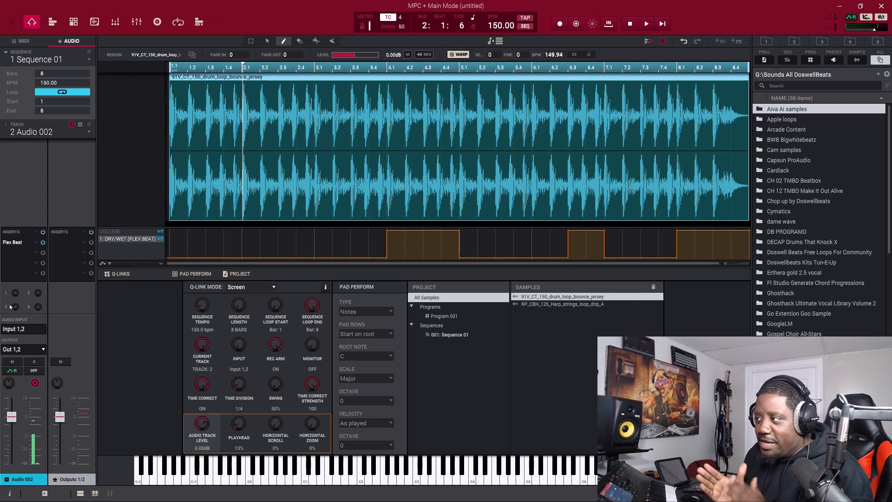
Load Looperator in Audio 002's second insert slot and open its window
mouse_move(16, 293)
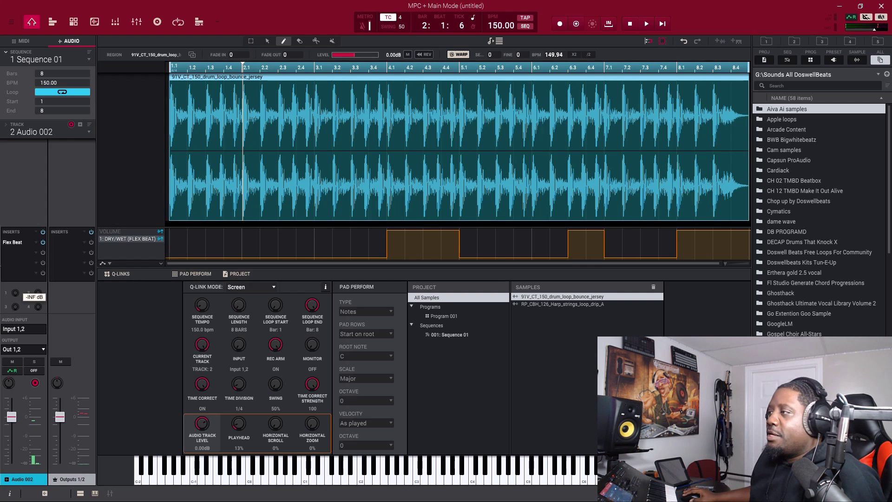
left_click(27, 252)
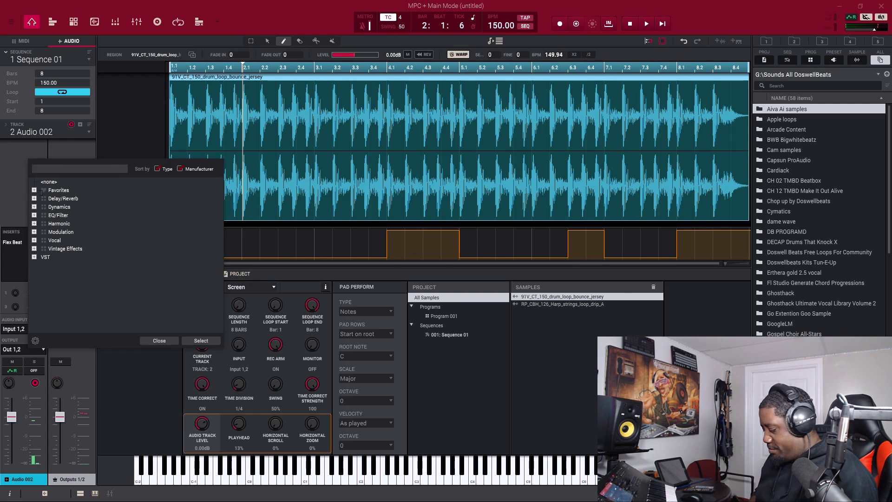
double_click(47, 183)
double_click(15, 253)
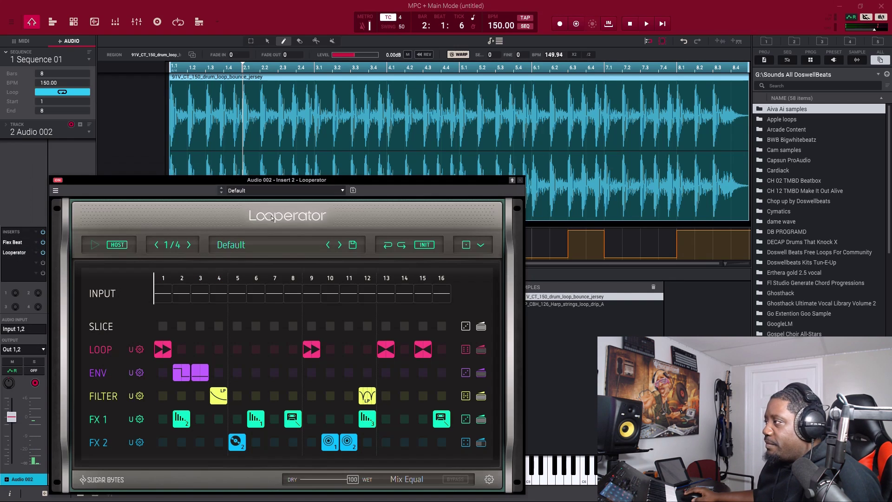
Audition the drum loop through Looperator's Default preset and stop playback
left_click_drag(285, 181, 338, 148)
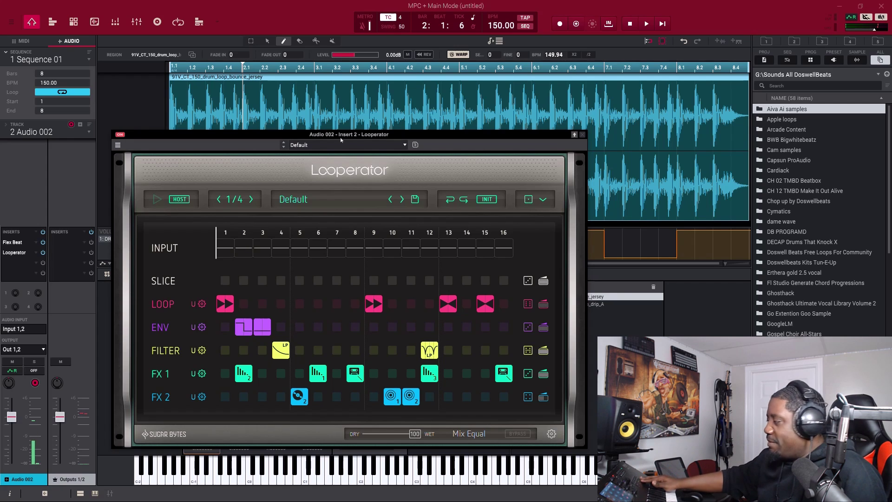
key("space")
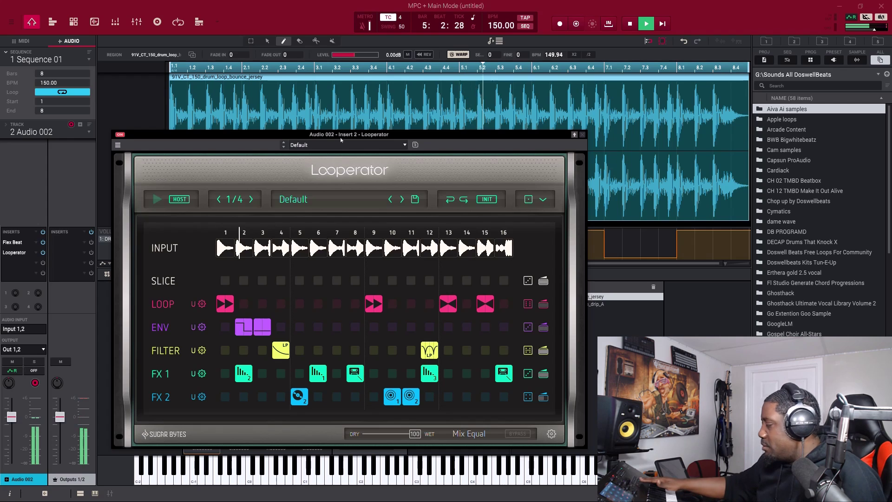
key("space")
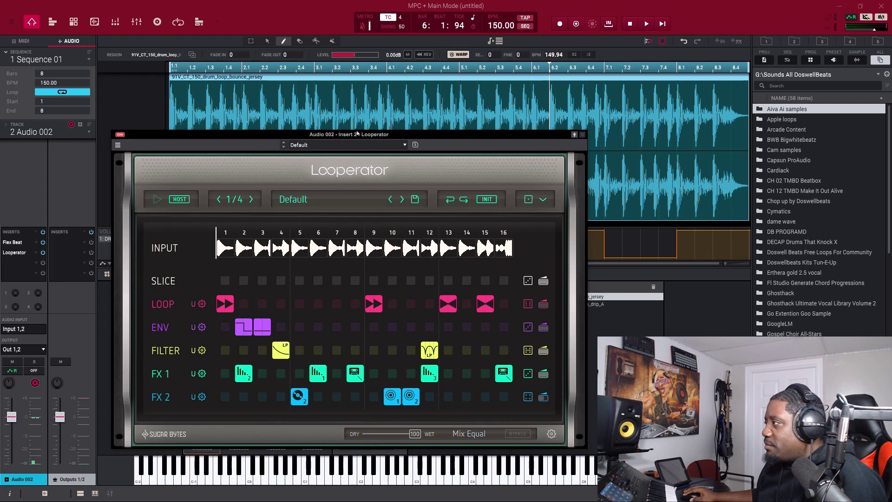
Add a Mix automation lane for Insert 2: Looperator on Audio 002, with its window moved clear of the lane
left_click_drag(353, 139, 314, 338)
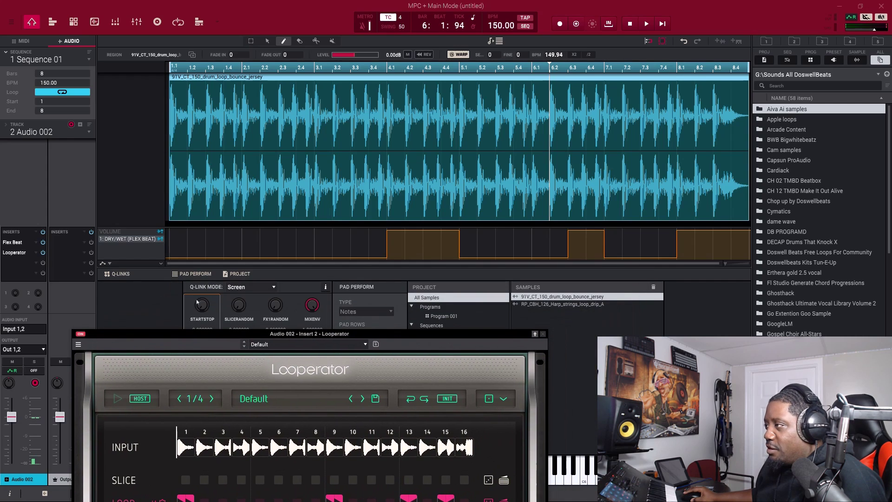
left_click(109, 264)
left_click_drag(294, 338, 496, 60)
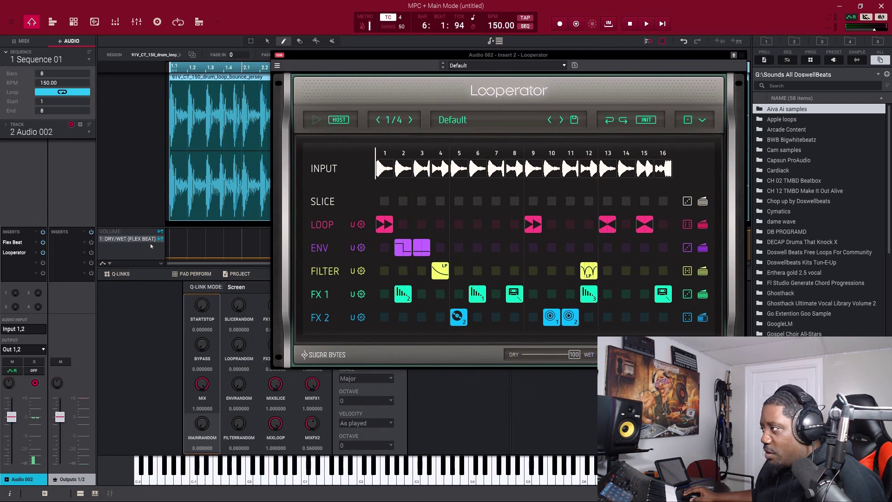
left_click(111, 265)
mouse_move(145, 245)
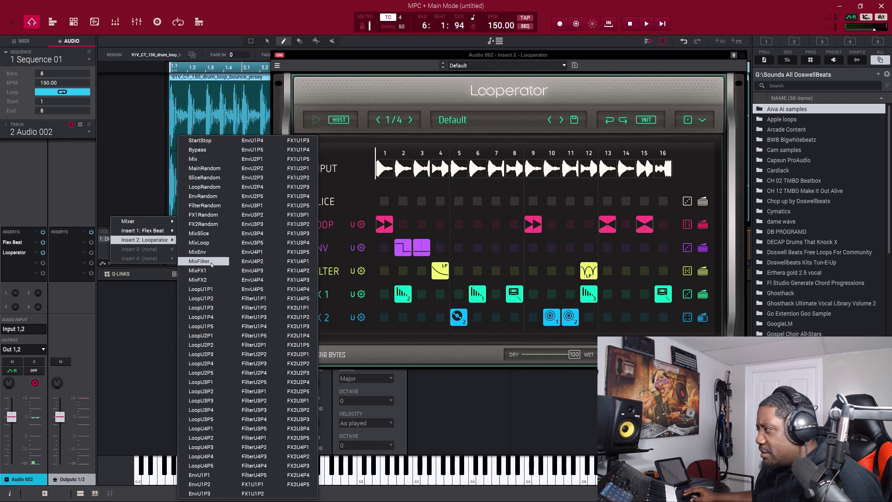
left_click(209, 160)
left_click_drag(554, 55, 293, 311)
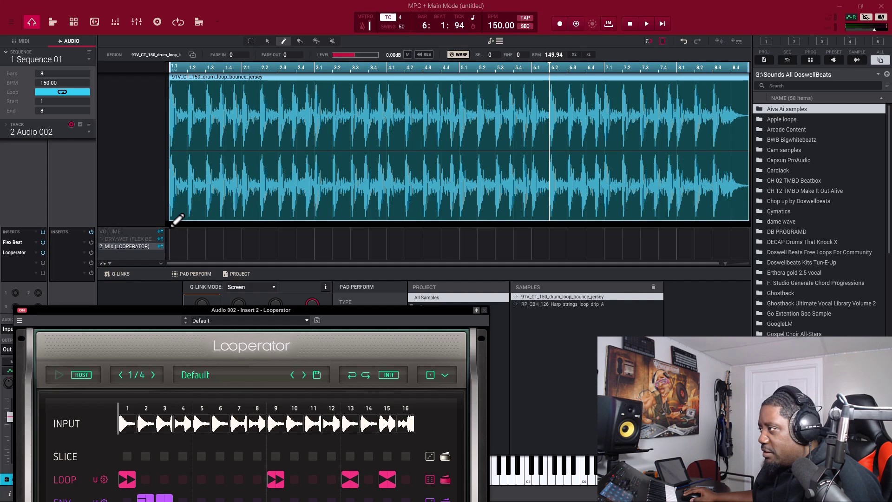
Draw Looperator's Mix automation nearly fully wet across bar 3 and fully dry everywhere else
left_click(173, 228)
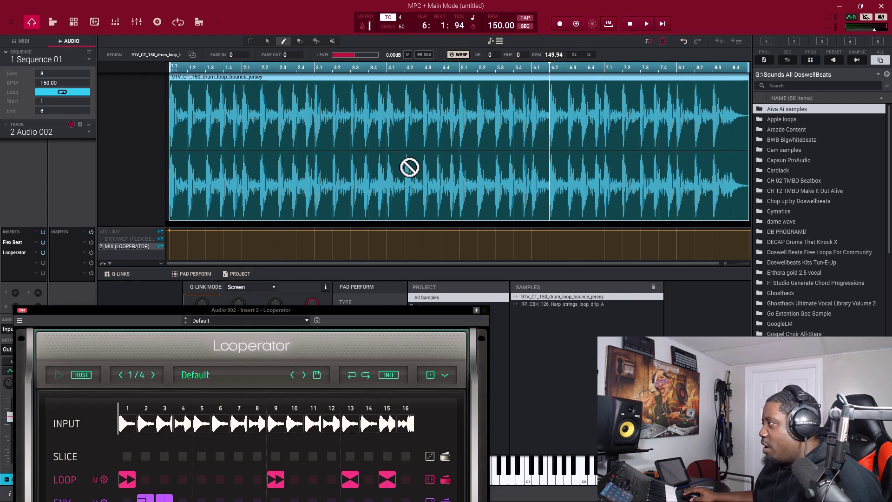
left_click(315, 231)
left_click(387, 232)
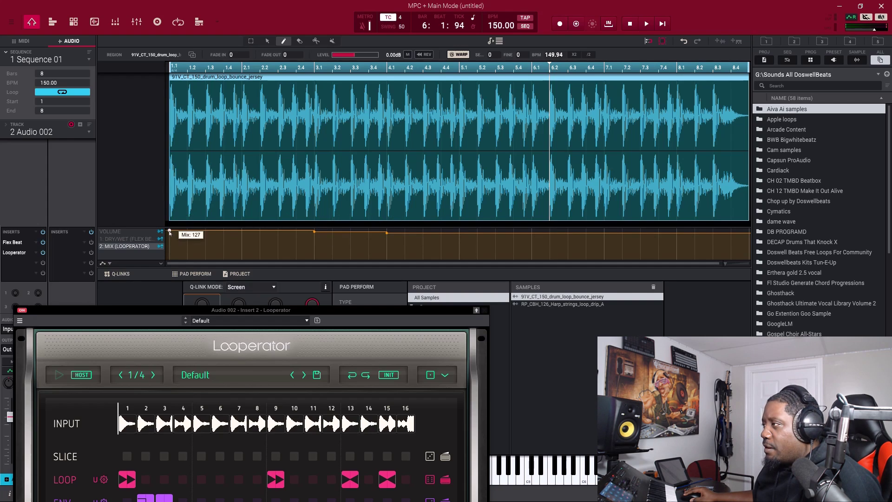
left_click_drag(169, 233, 169, 300)
left_click_drag(386, 236, 386, 280)
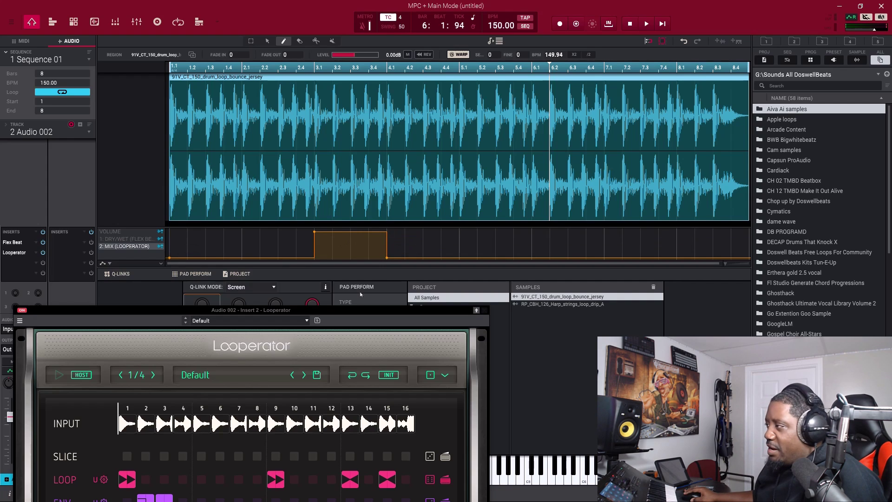
Play the drum loop with Looperator's Dry/Wet slider in view to check its Mix automation
left_click_drag(345, 313, 343, 160)
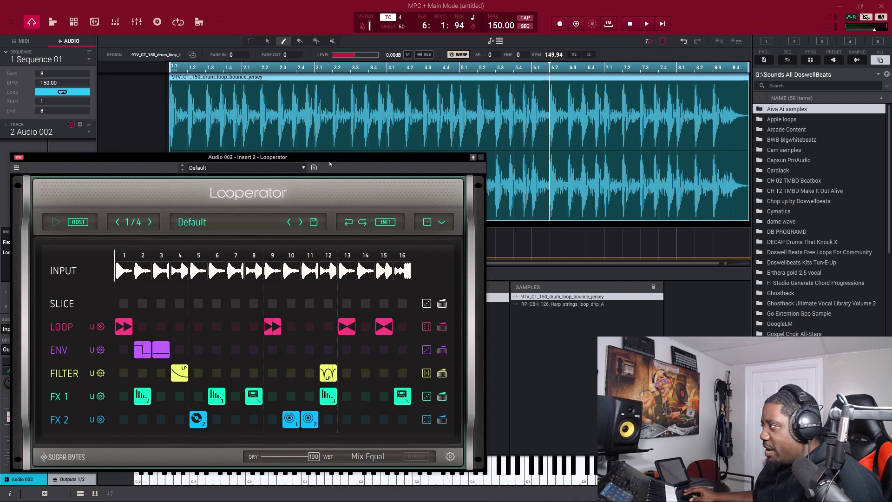
left_click_drag(304, 159, 320, 6)
key("space")
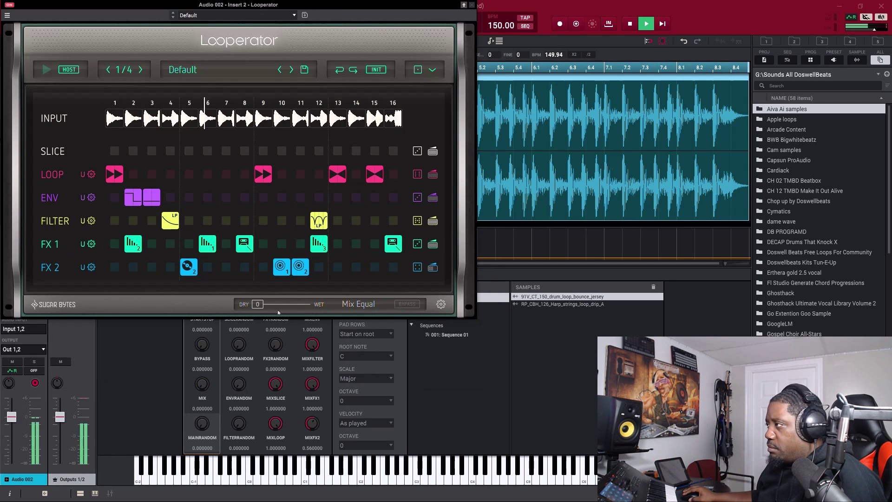
Compare Looperator's Dry/Wet slider movement against the bar 3 automation as the drum loop repeats
scroll(277, 308, "up", 10)
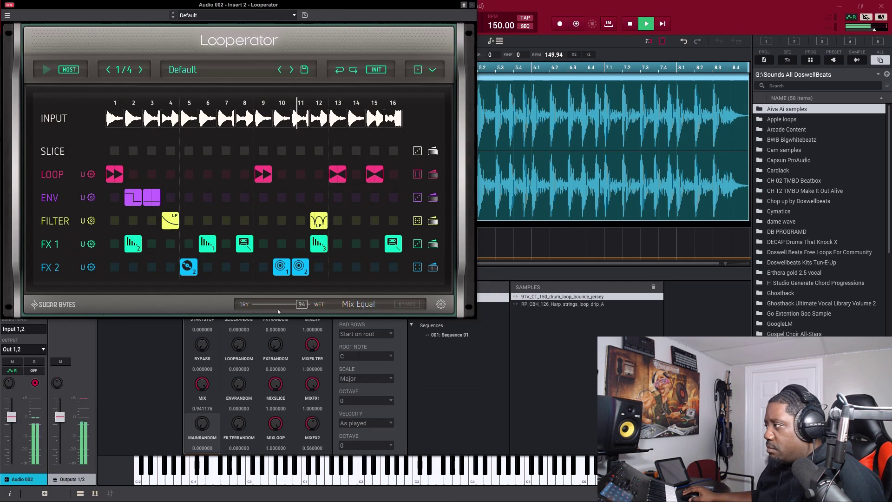
scroll(293, 305, "down", 10)
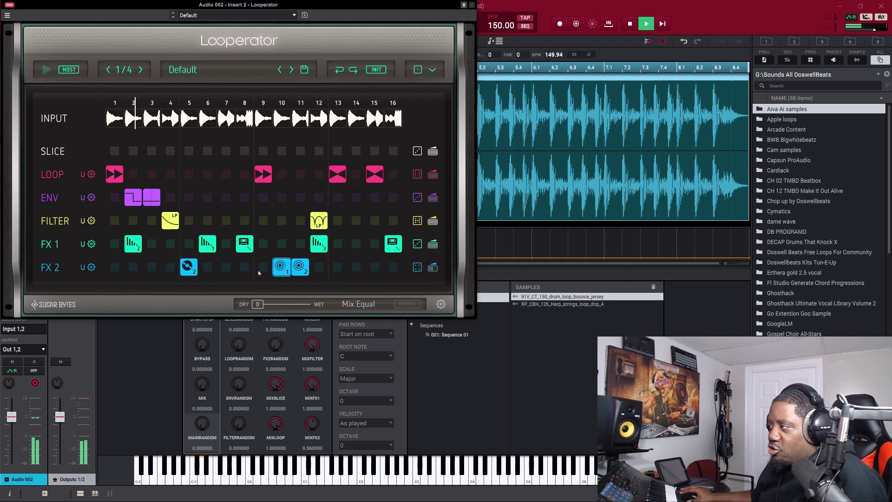
left_click(309, 308)
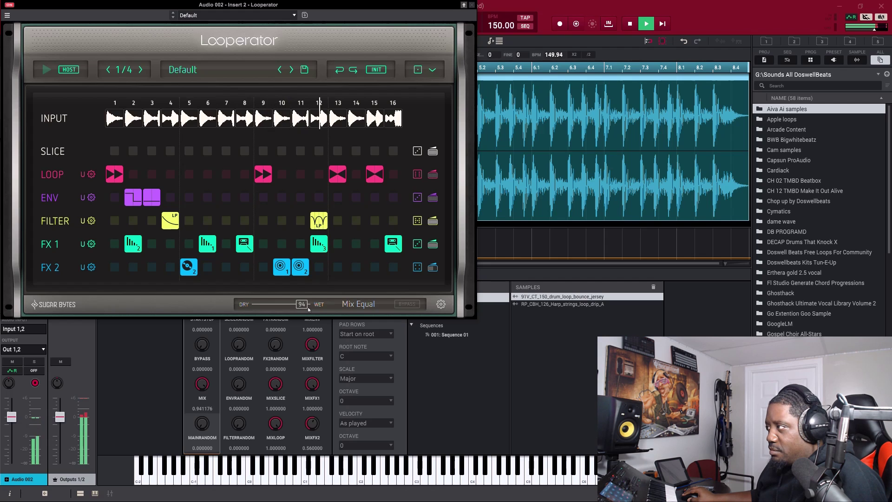
Extend Looperator's wet Mix automation through the end of bar 4, with its window moved clear of the lane, and replay the loop from the start
left_click_drag(322, 8, 315, 287)
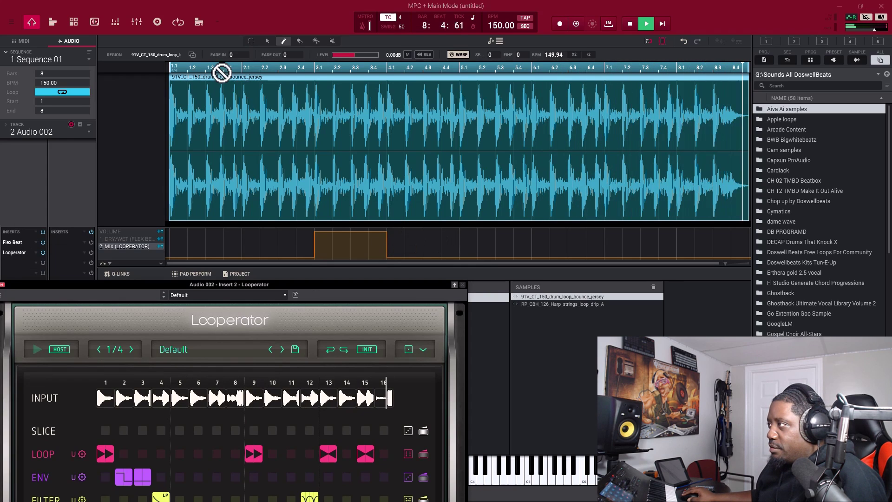
left_click_drag(387, 257, 459, 272)
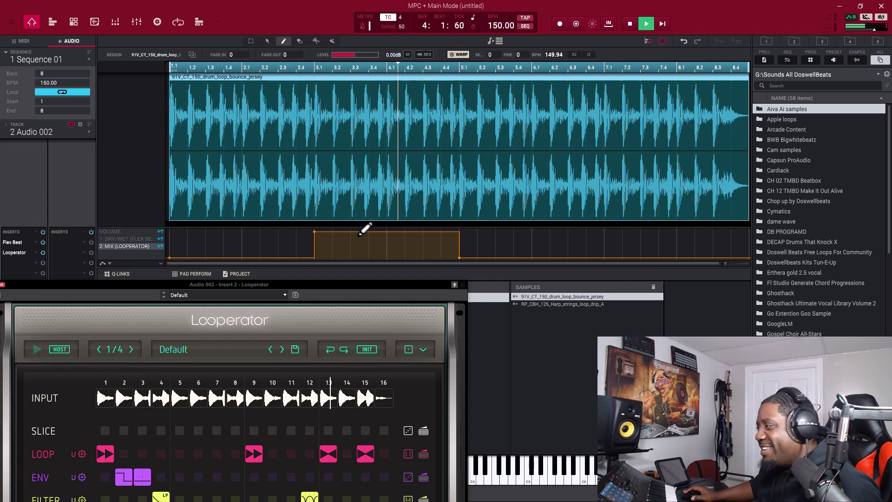
key("space")
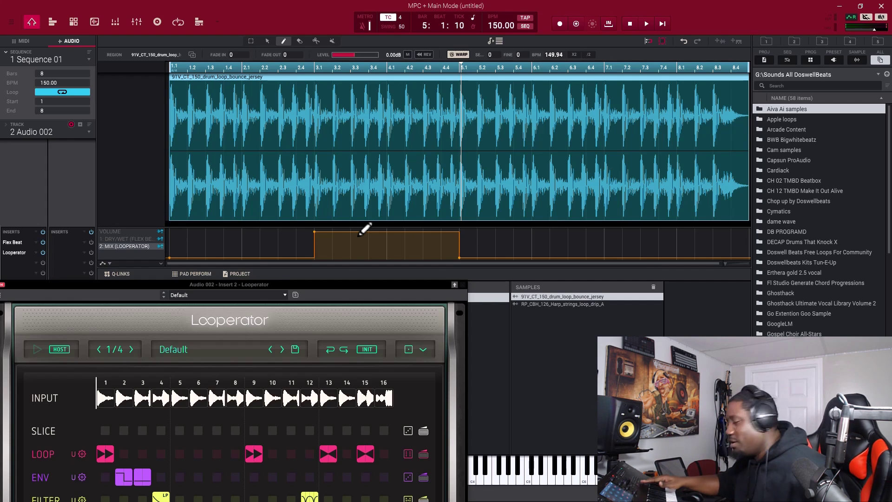
key("space")
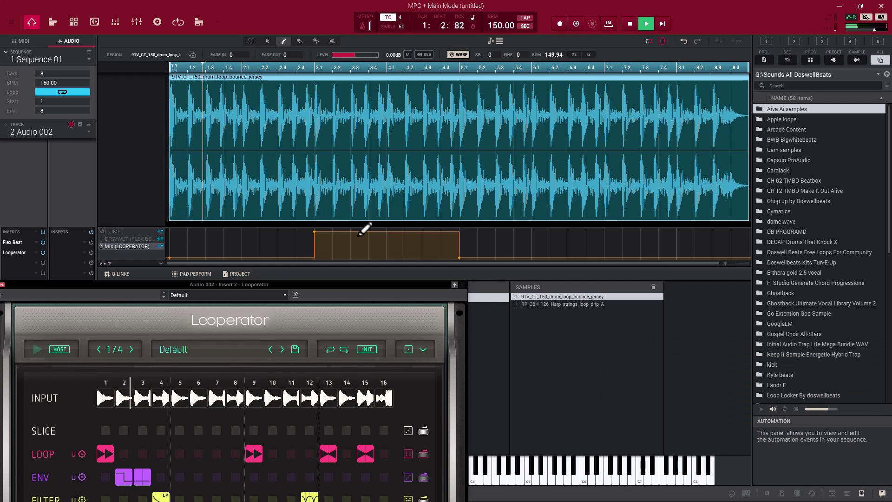